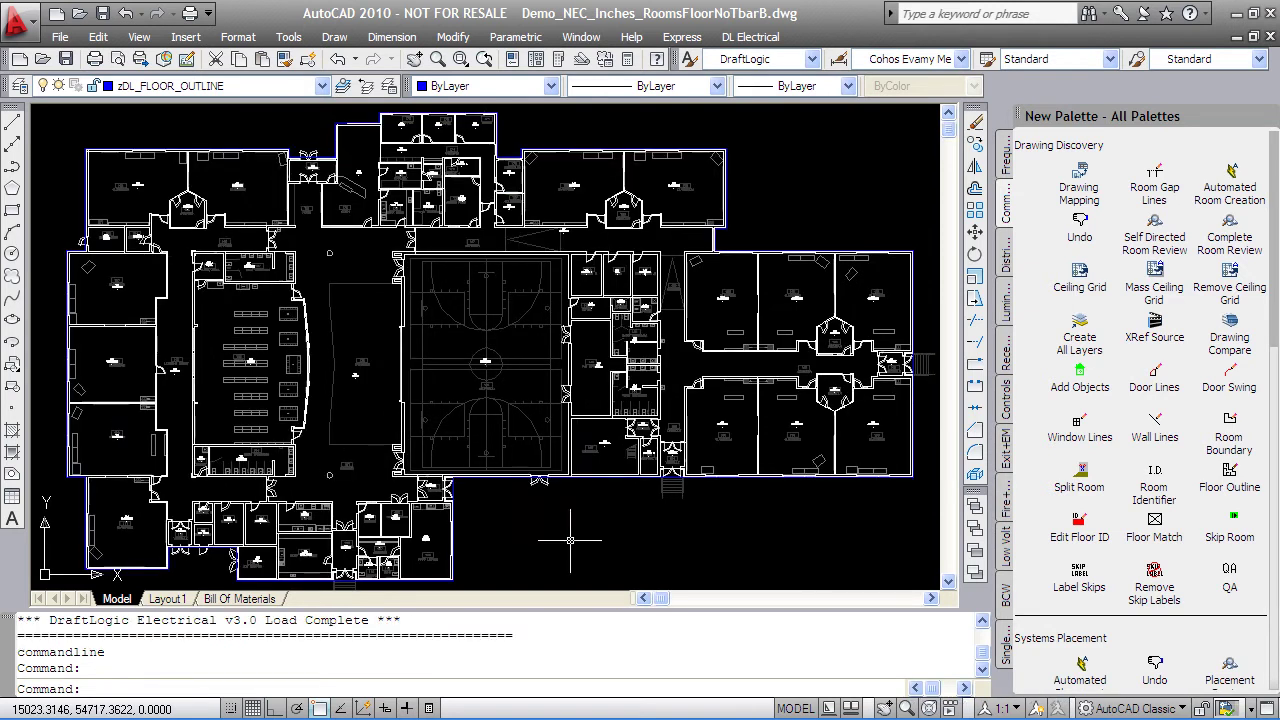
Auto-place fixtures and receptacles in all rooms, then restore the drawing window to full size
left_click(1074, 662)
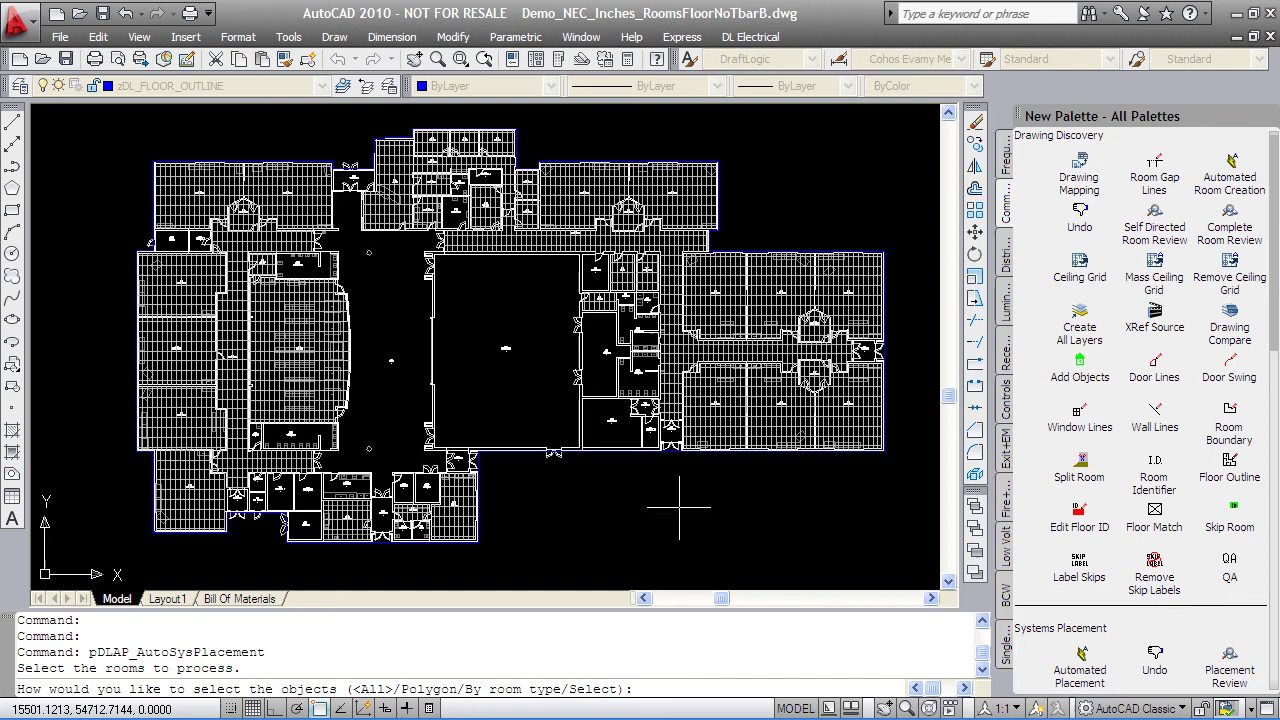
key("Return")
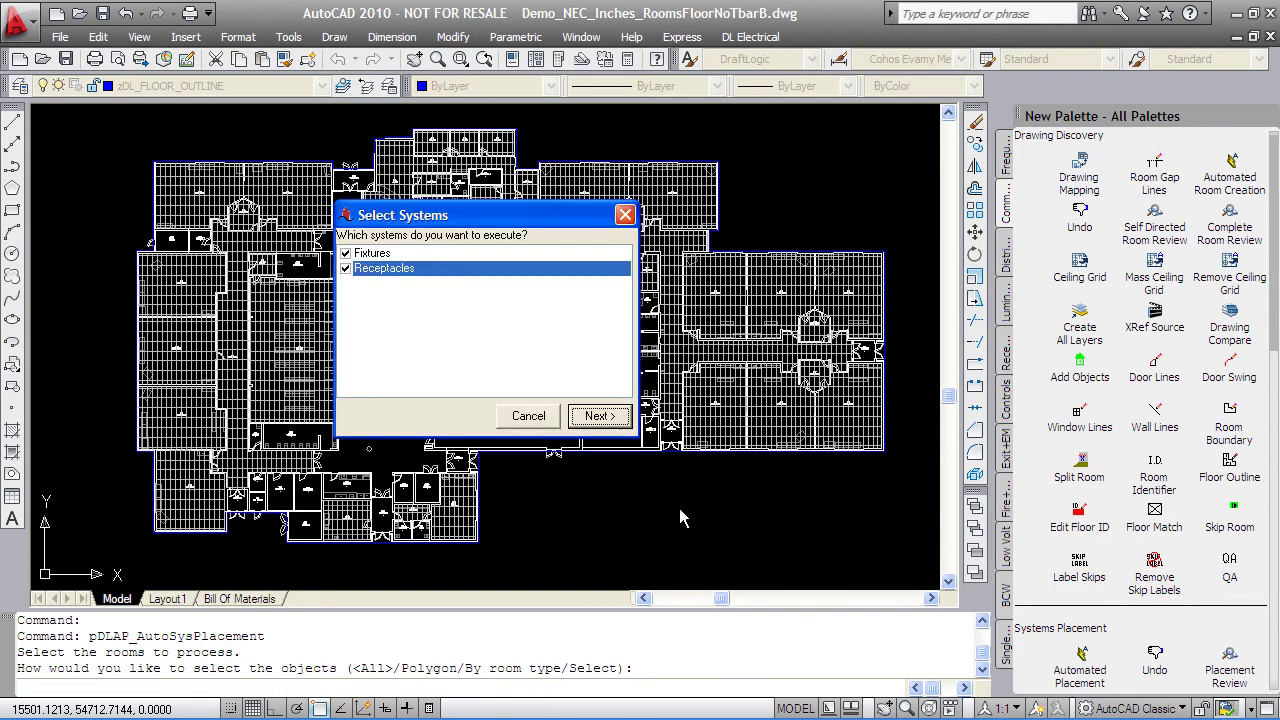
left_click(600, 420)
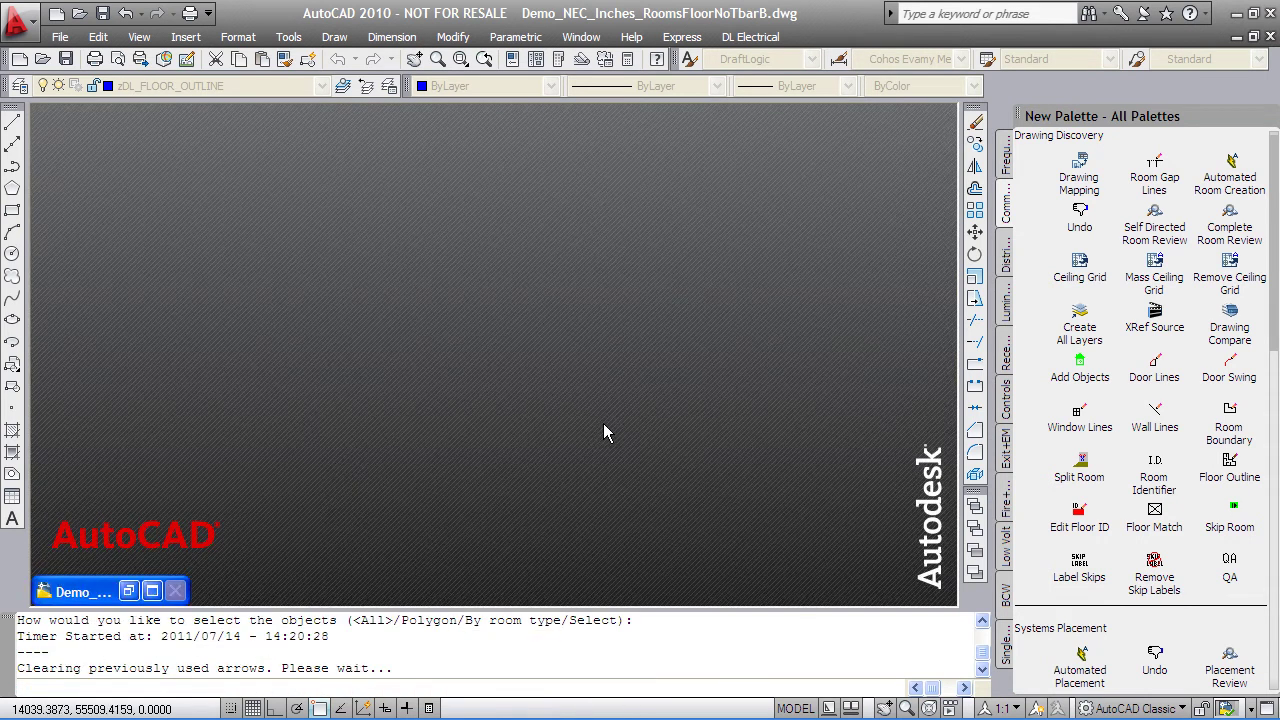
left_click(152, 591)
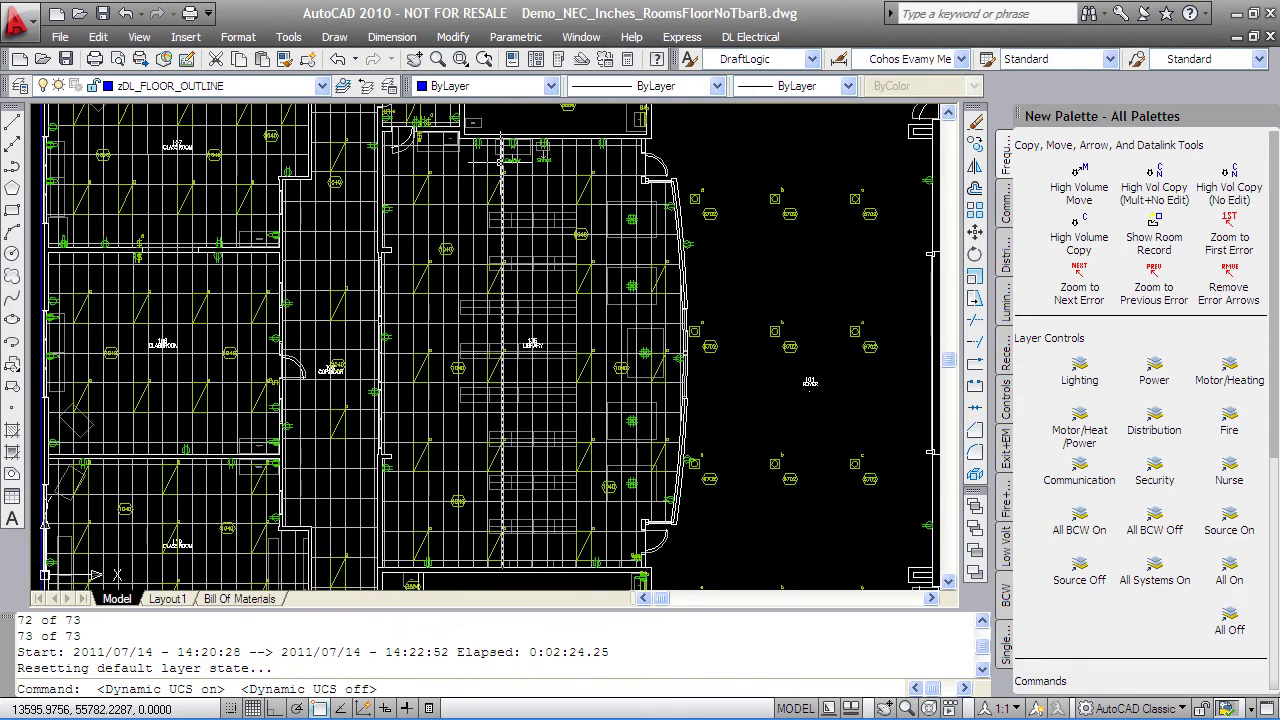
Check the Copier receptacle's attributes and move two receptacles in classroom 105 toward the 104 Breakout wall
scroll(483, 400, "up", 8)
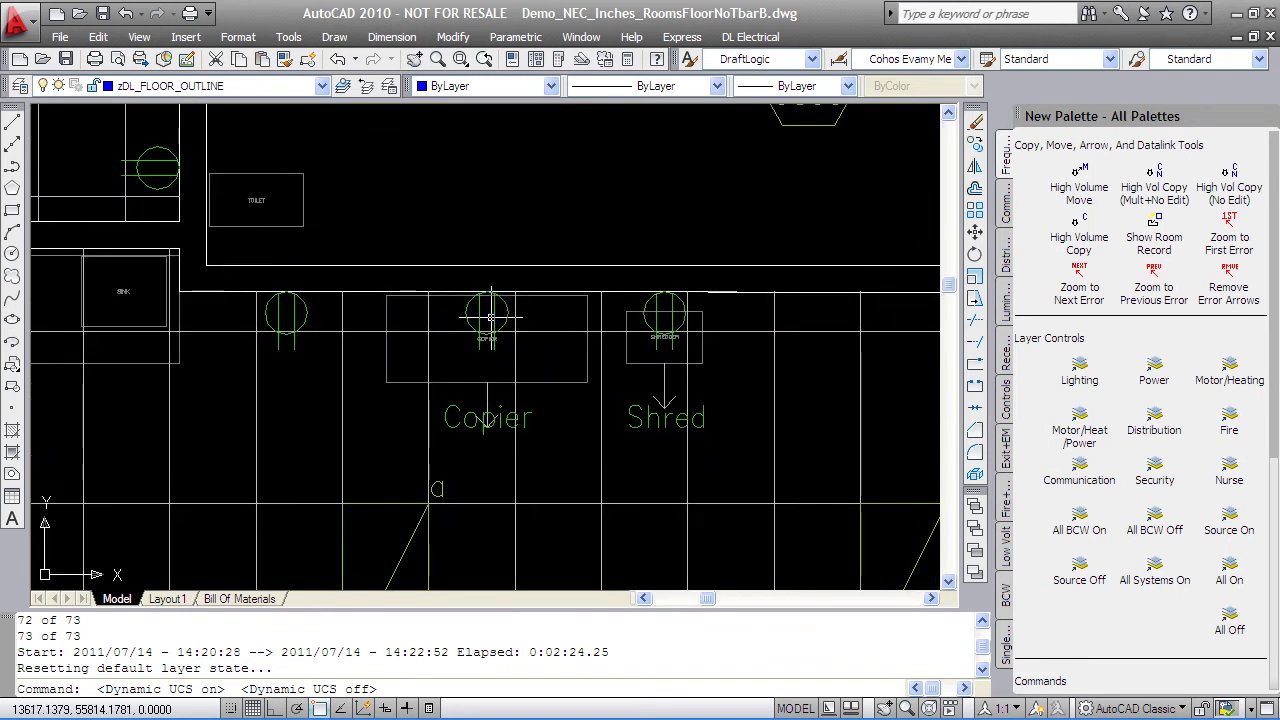
double_click(489, 317)
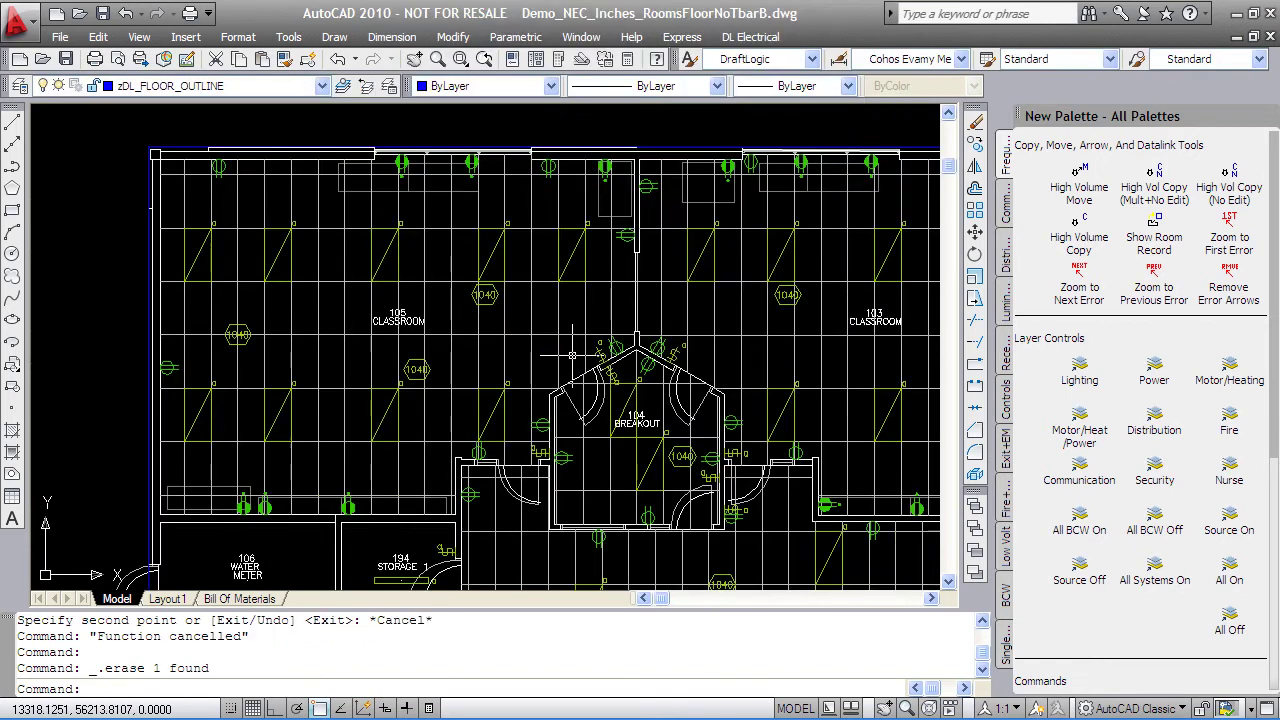
left_click(1076, 170)
left_click(540, 425)
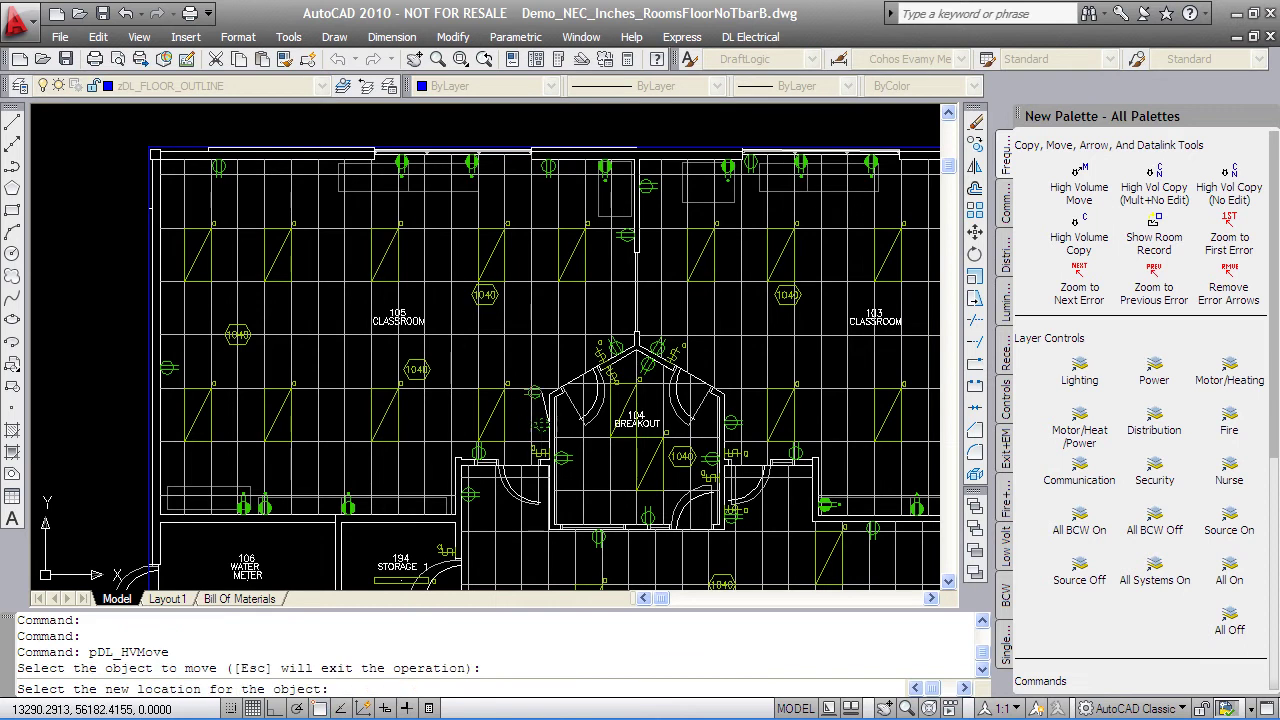
scroll(544, 379, "up", 3)
left_click(544, 379)
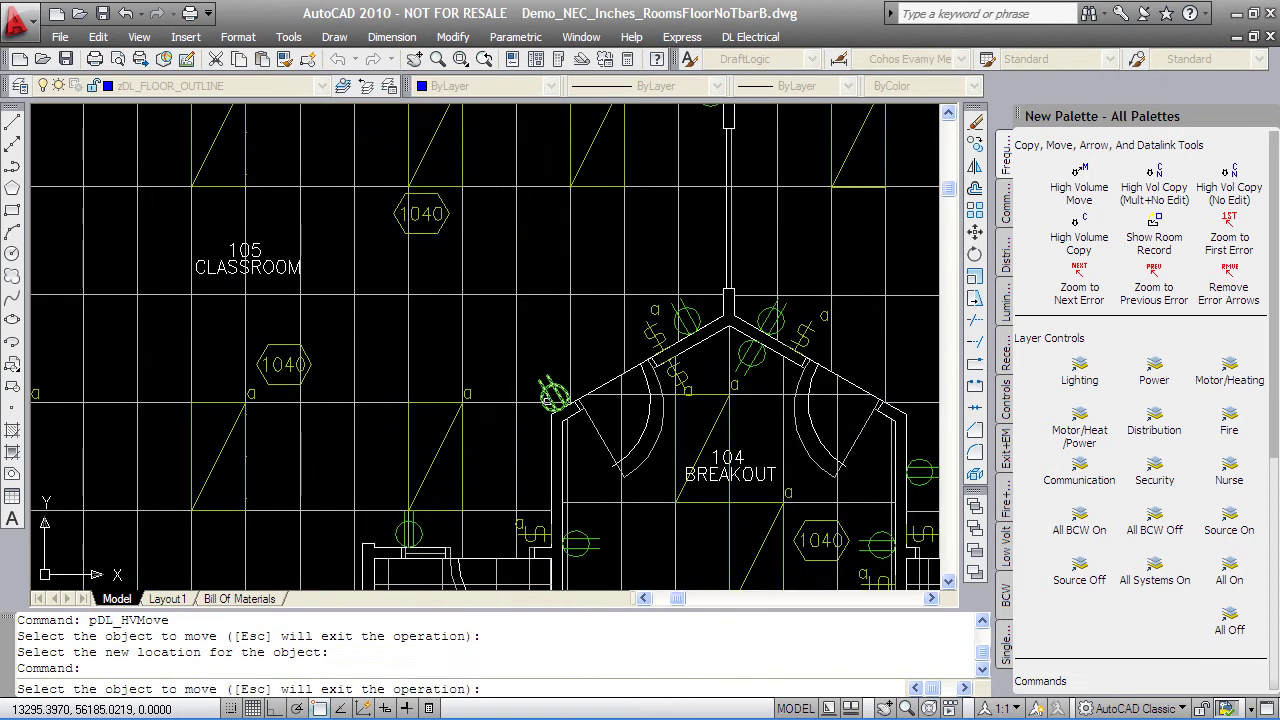
left_click(553, 395)
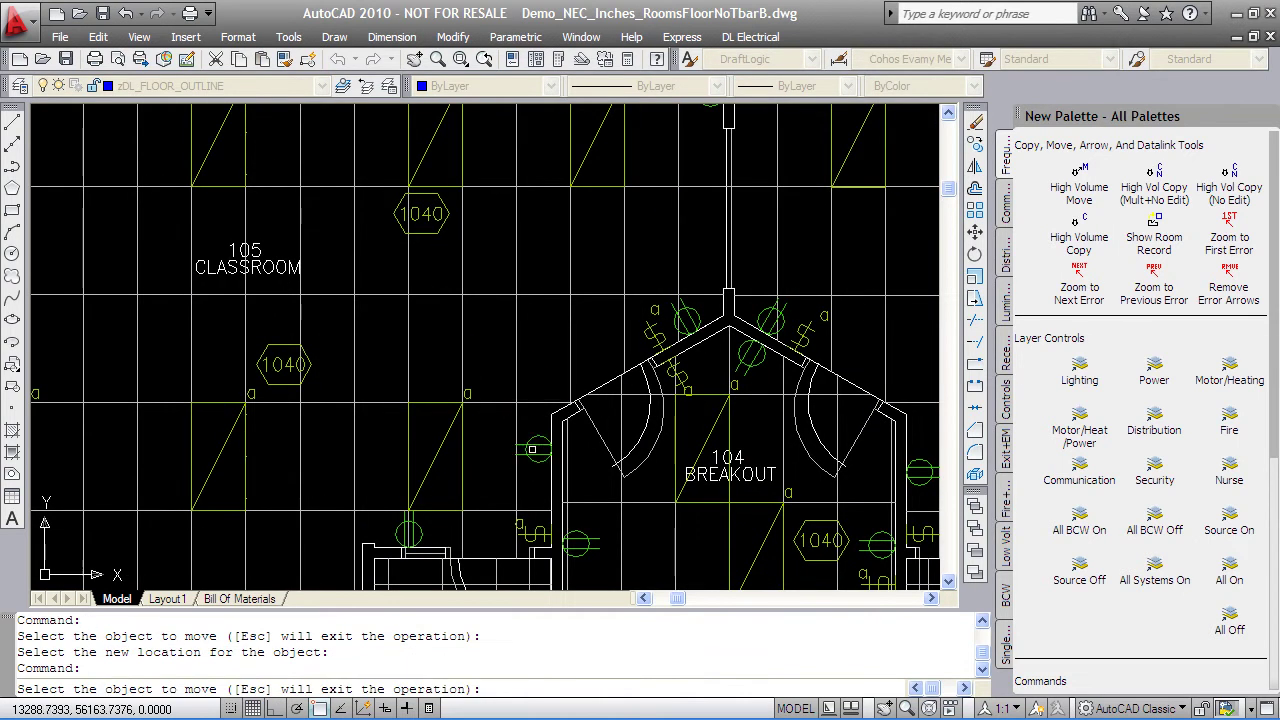
left_click(552, 398)
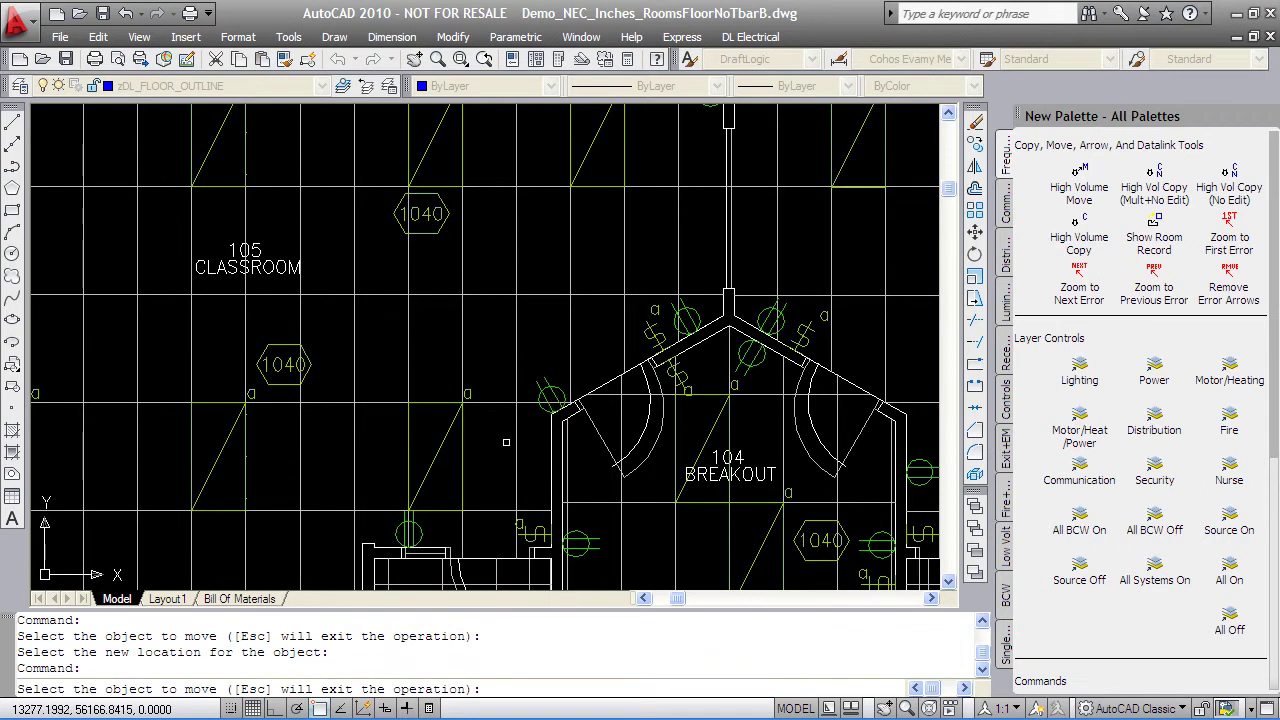
Relocate the light fixture within classroom 105 to its final position
left_click(443, 440)
left_click(408, 295)
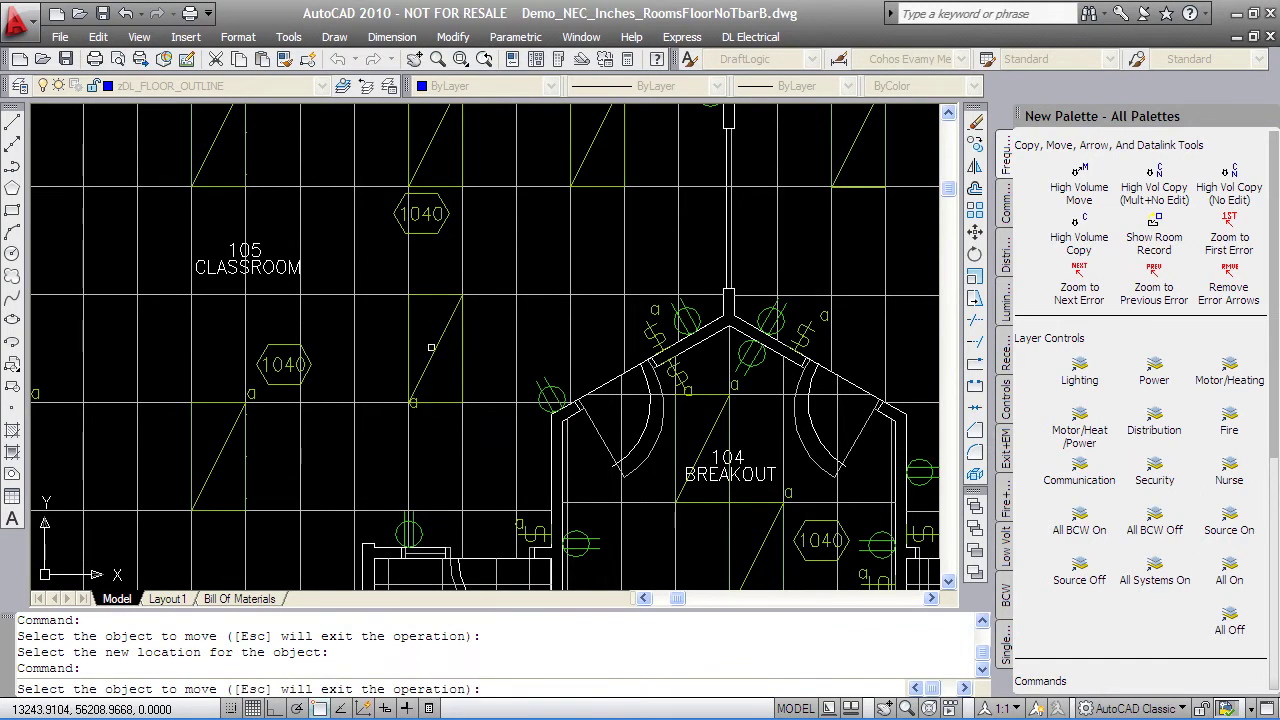
left_click(440, 350)
left_click(462, 288)
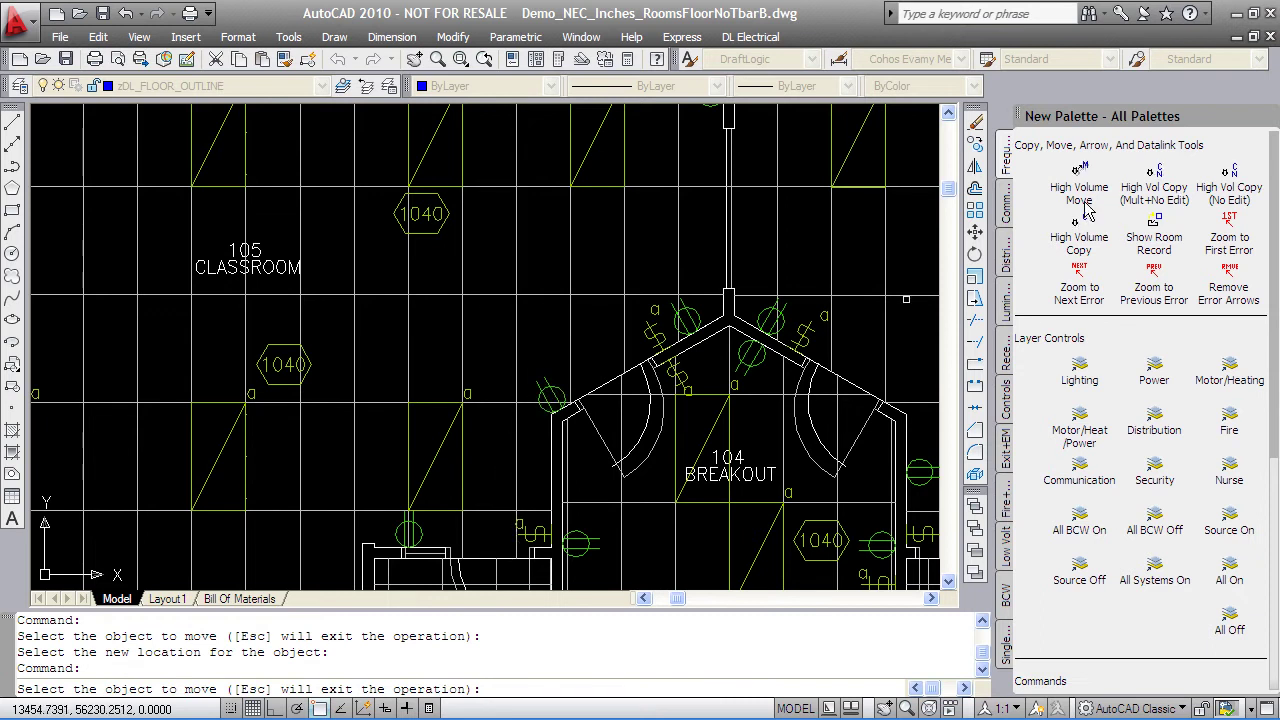
Insert a 1200 W GFI receptacle, rotated to the wall, above Storage 194 near 106 Water Meter
left_click(1006, 345)
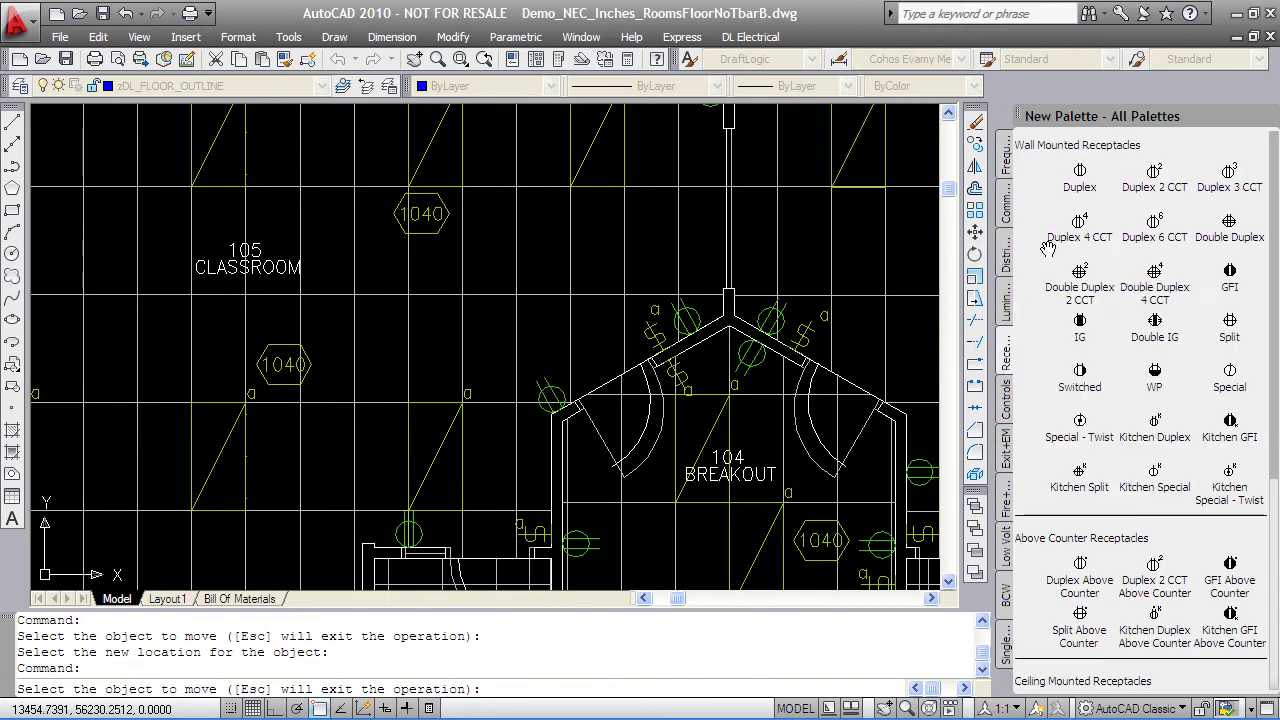
left_click(1229, 272)
middle_click_drag(266, 466, 506, 244)
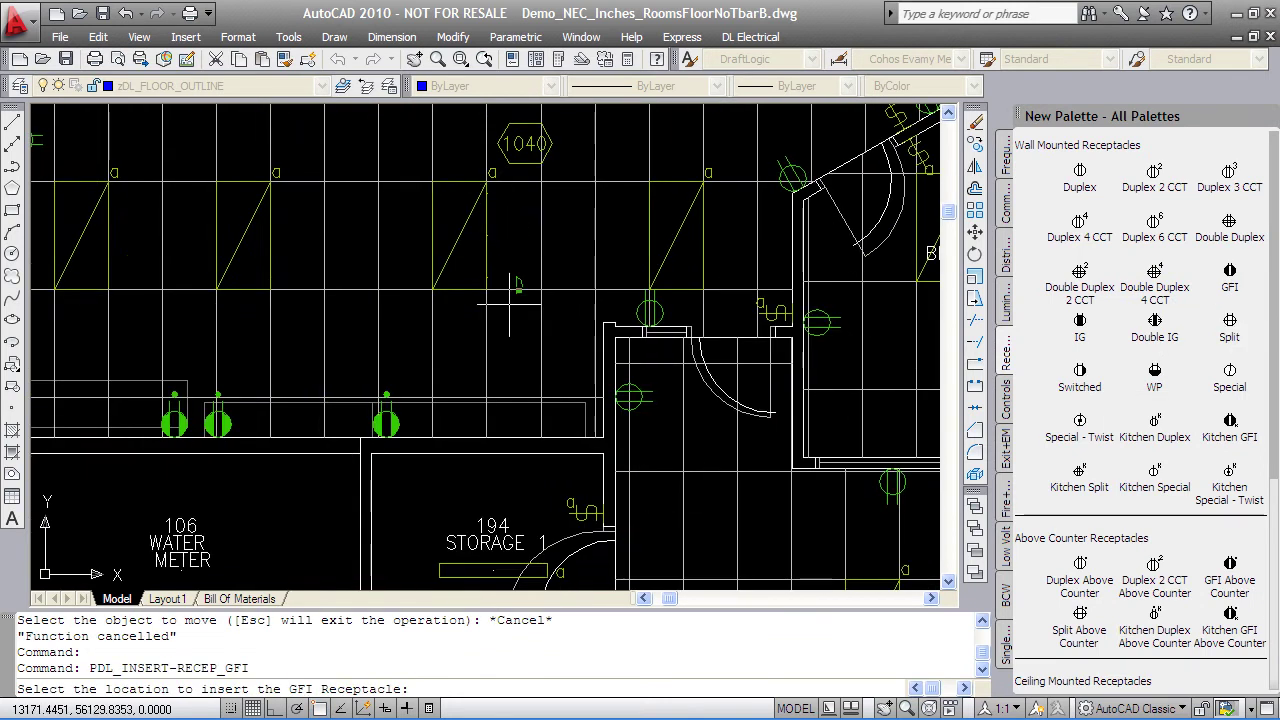
middle_click_drag(557, 418, 486, 345)
left_click(486, 345)
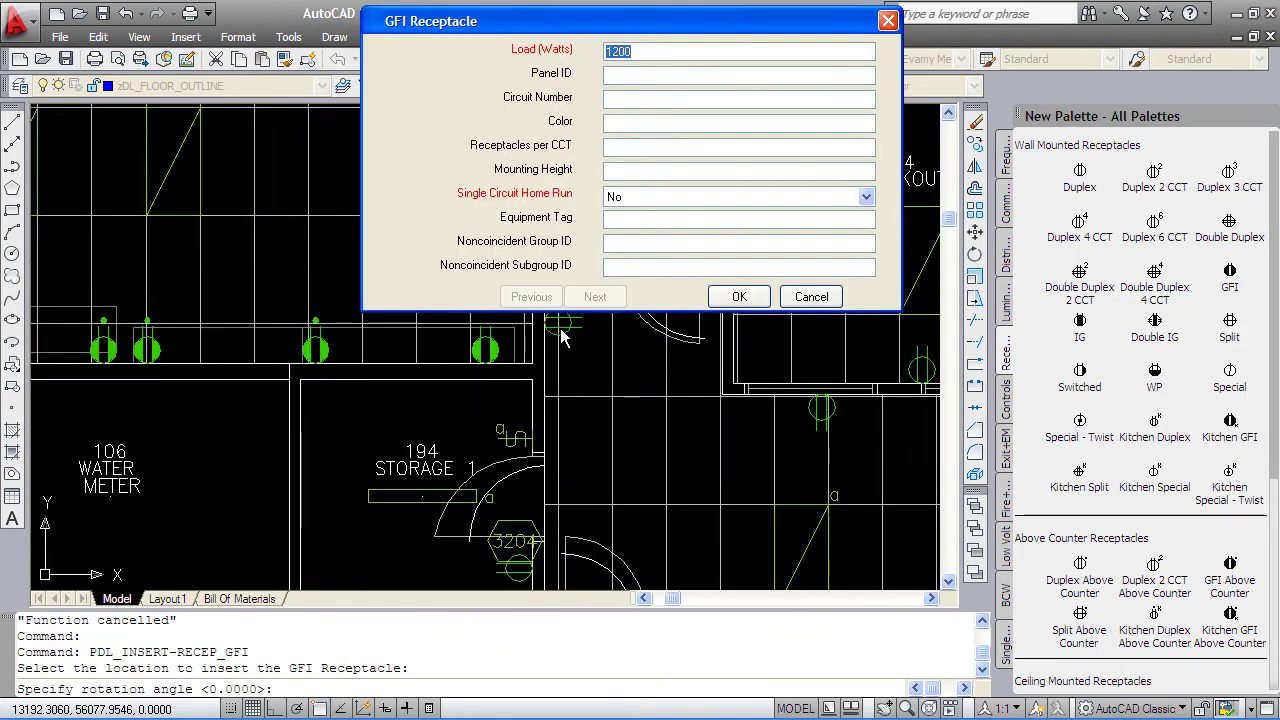
left_click(725, 296)
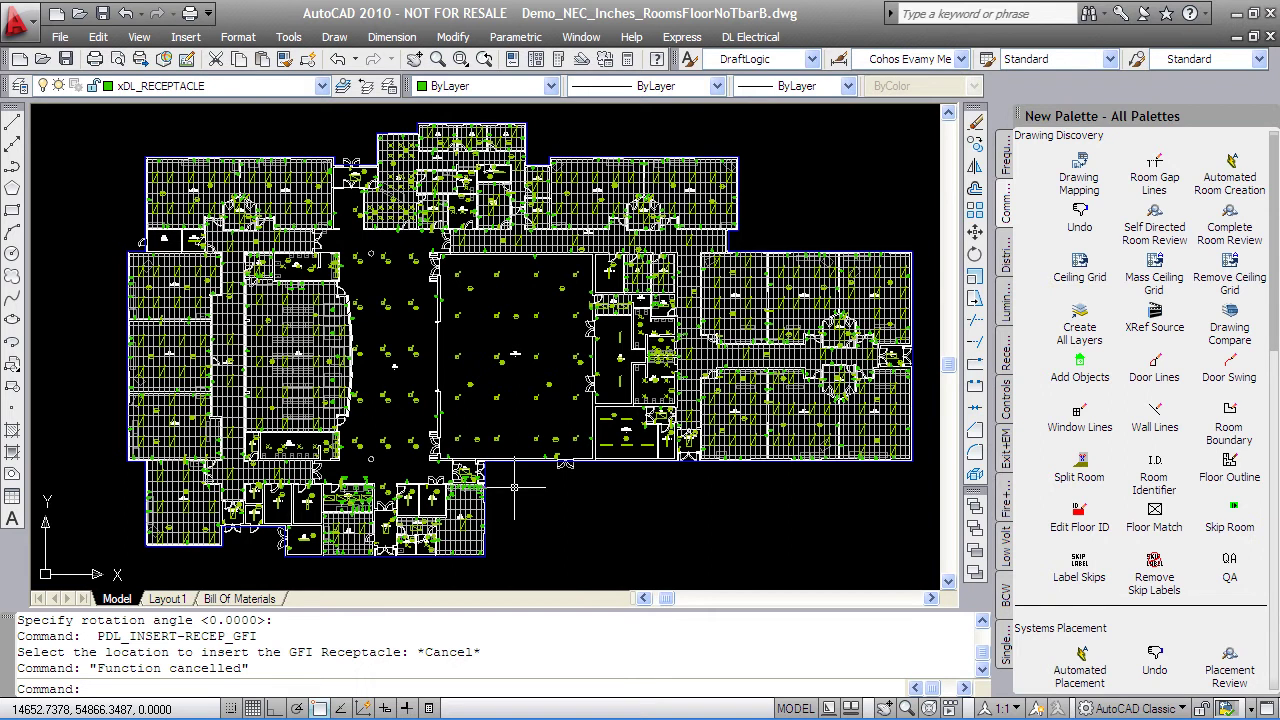
Create panel service areas using the Mixed service area type
left_click_drag(1275, 355, 1275, 574)
left_click(1079, 408)
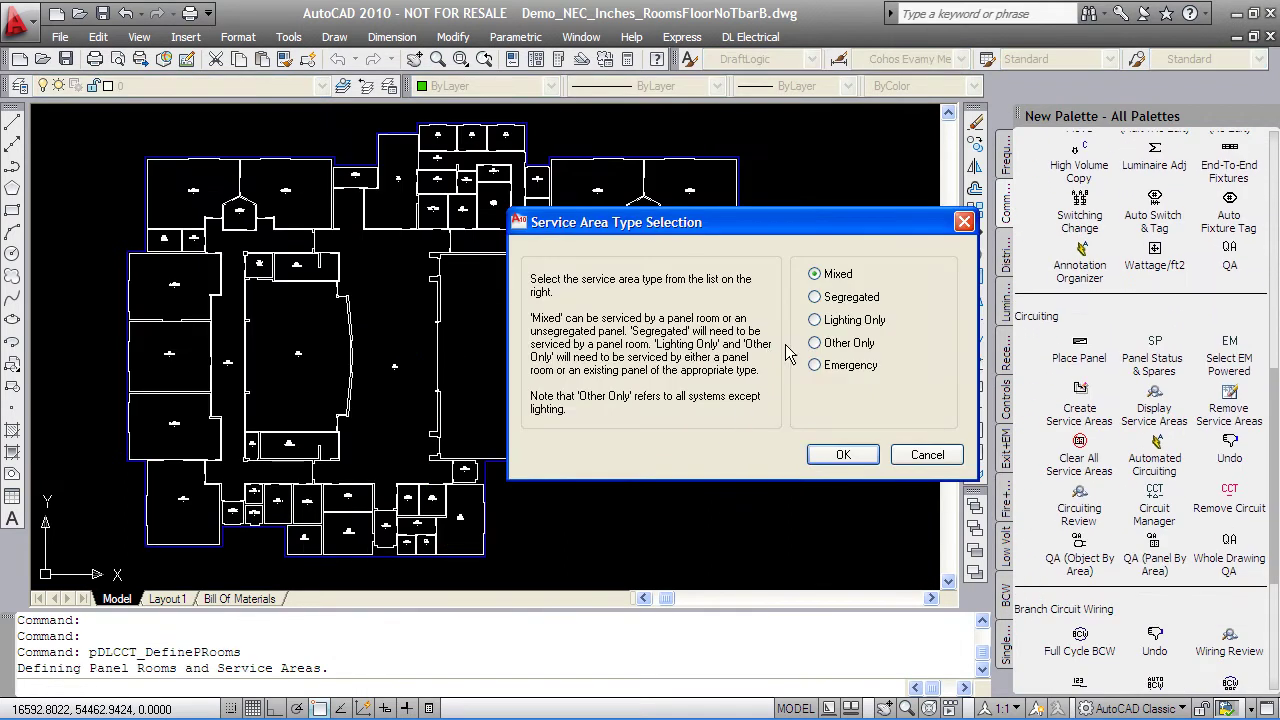
left_click(856, 274)
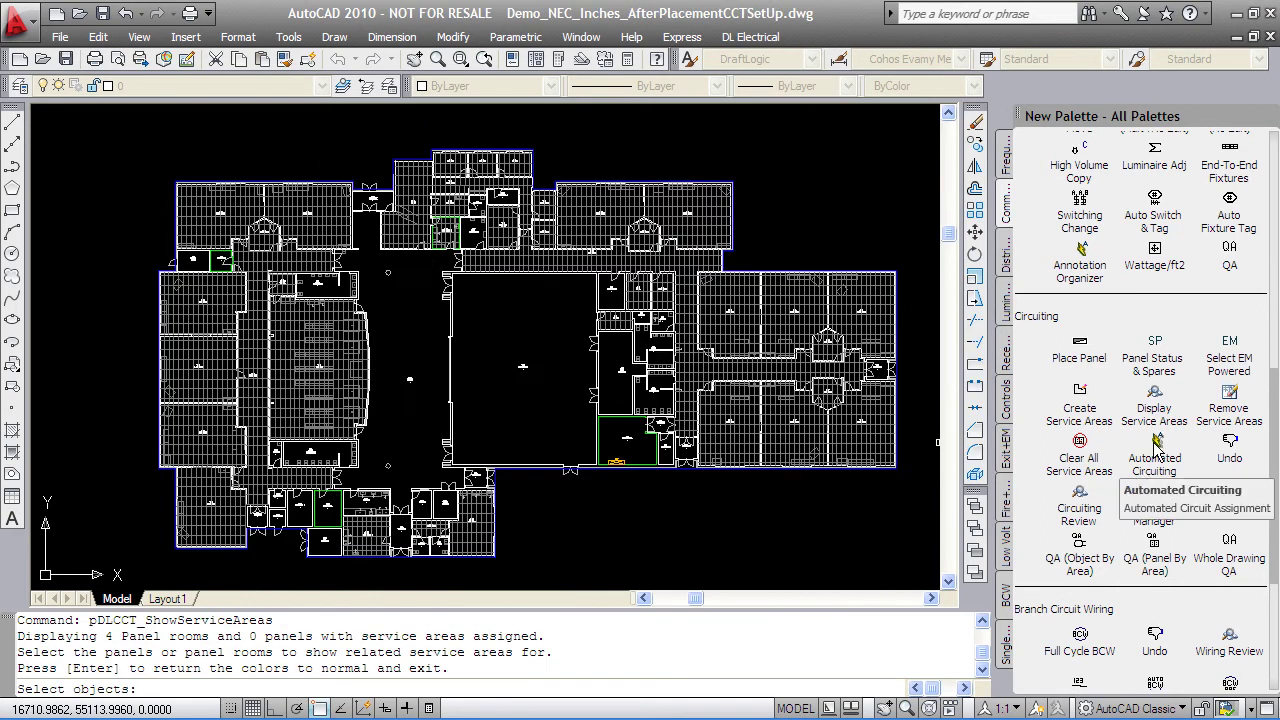
Run Automated Circuiting to assign every light and receptacle to panel branch circuits
left_click(1143, 454)
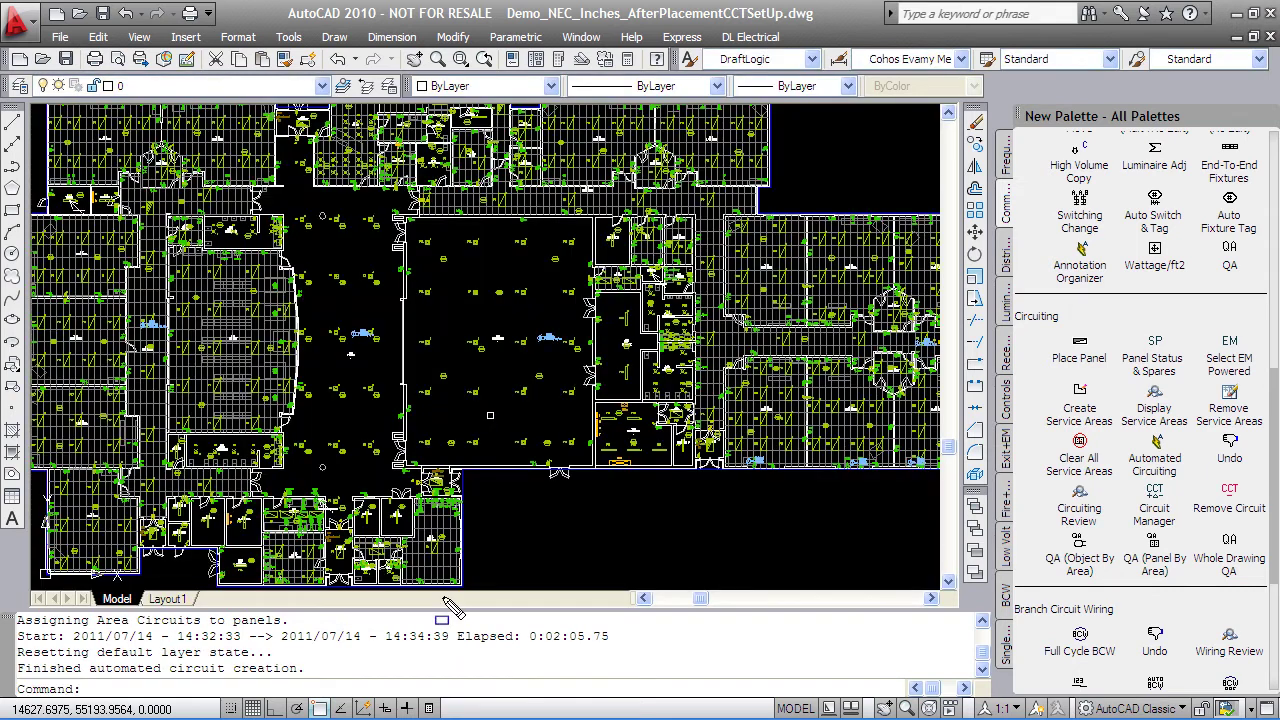
Inspect the mechanical room panels and circuit tags, and delete the stray item near Storage 194
mouse_move(445, 600)
left_mouse_down()
mouse_move(571, 627)
mouse_move(618, 662)
mouse_move(656, 666)
left_mouse_up()
scroll(620, 445, "up", 5)
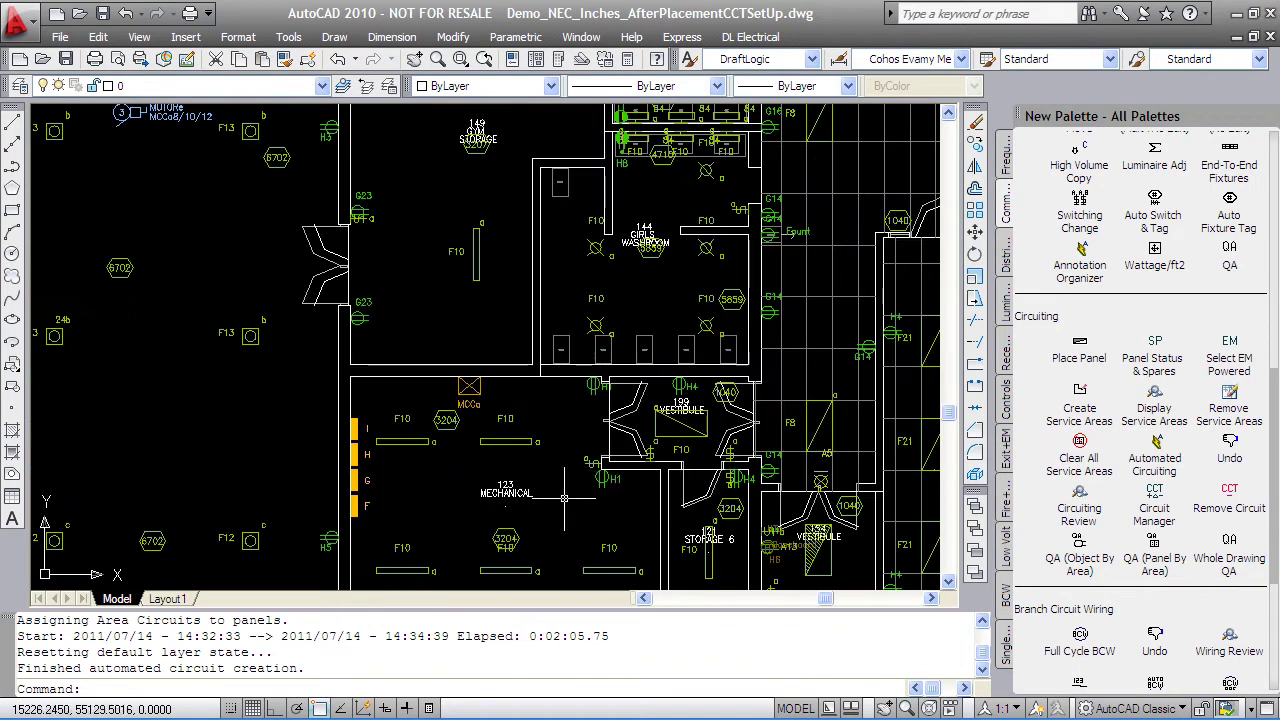
middle_click_drag(498, 492, 512, 377)
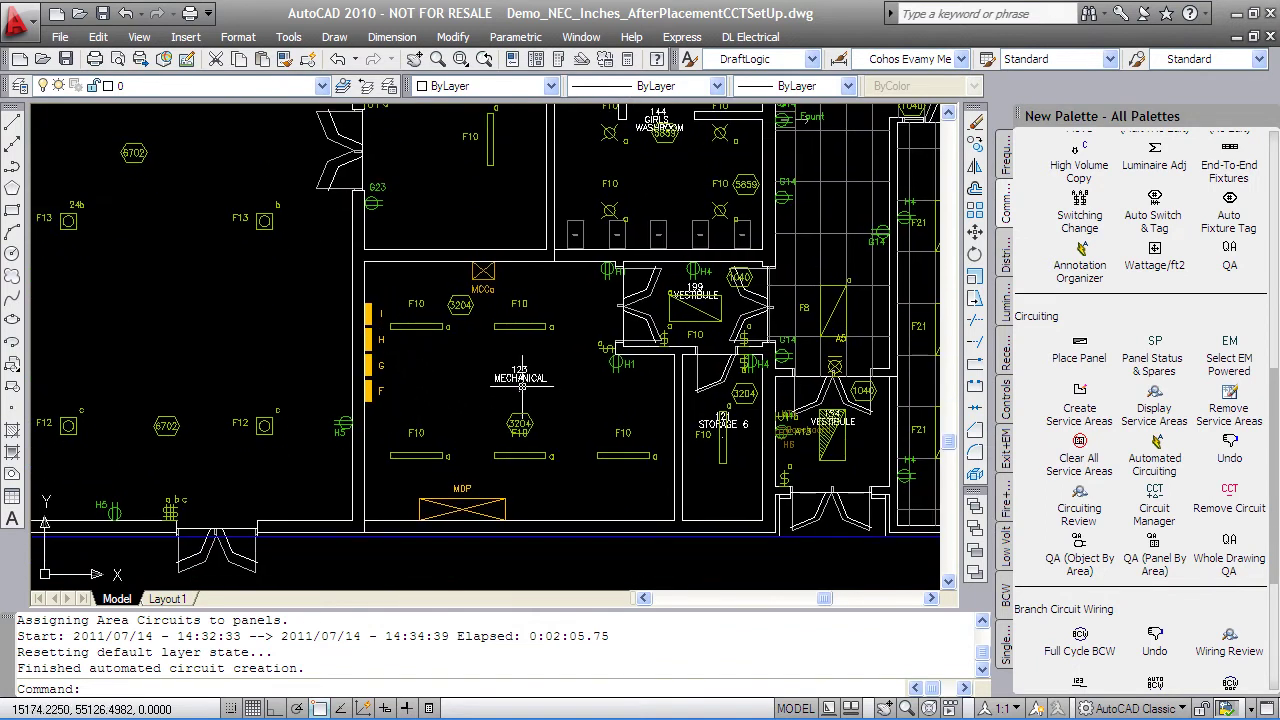
scroll(330, 400, "down", 2)
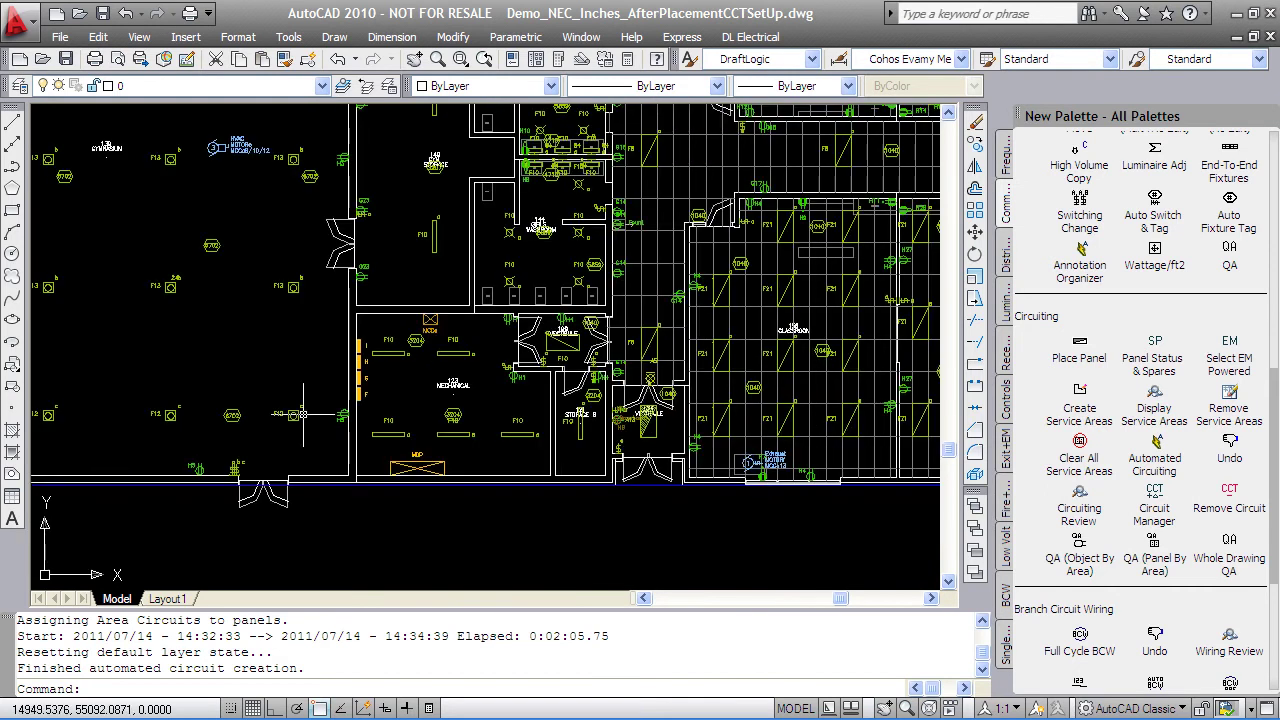
scroll(276, 493, "up", 5)
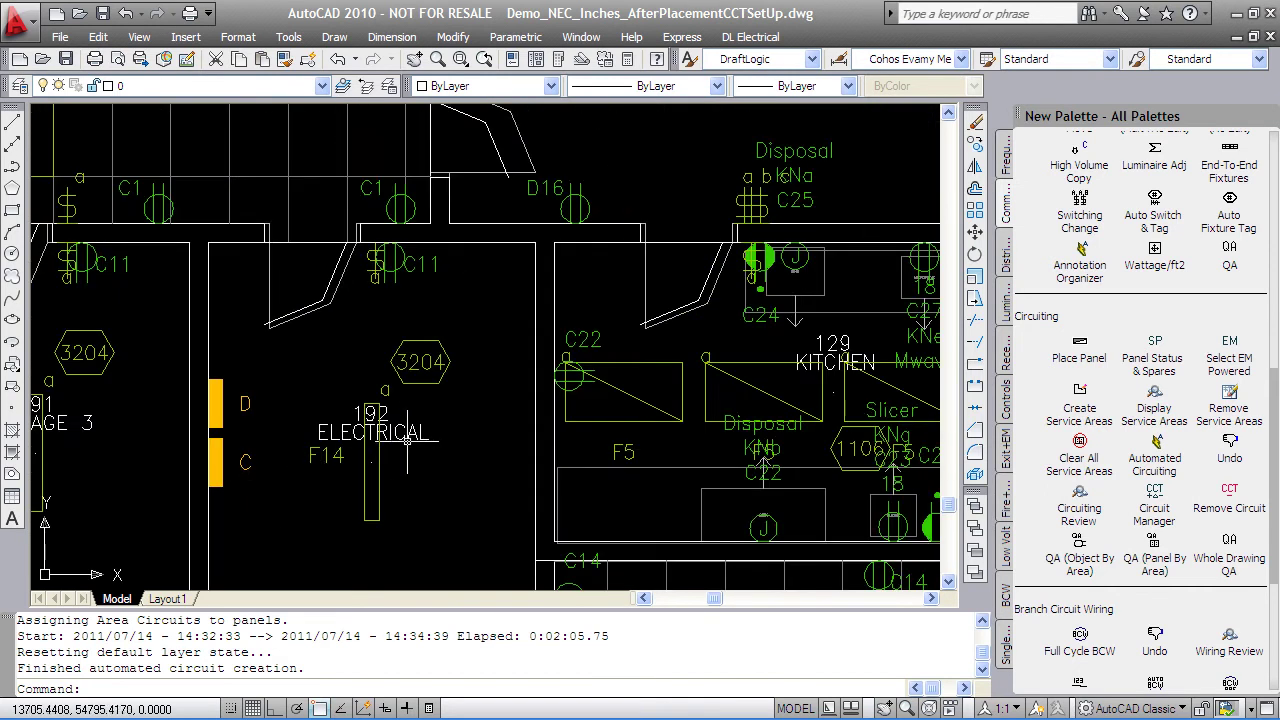
scroll(447, 438, "down", 5)
scroll(497, 515, "up", 2)
key("Delete")
scroll(497, 515, "up", 5)
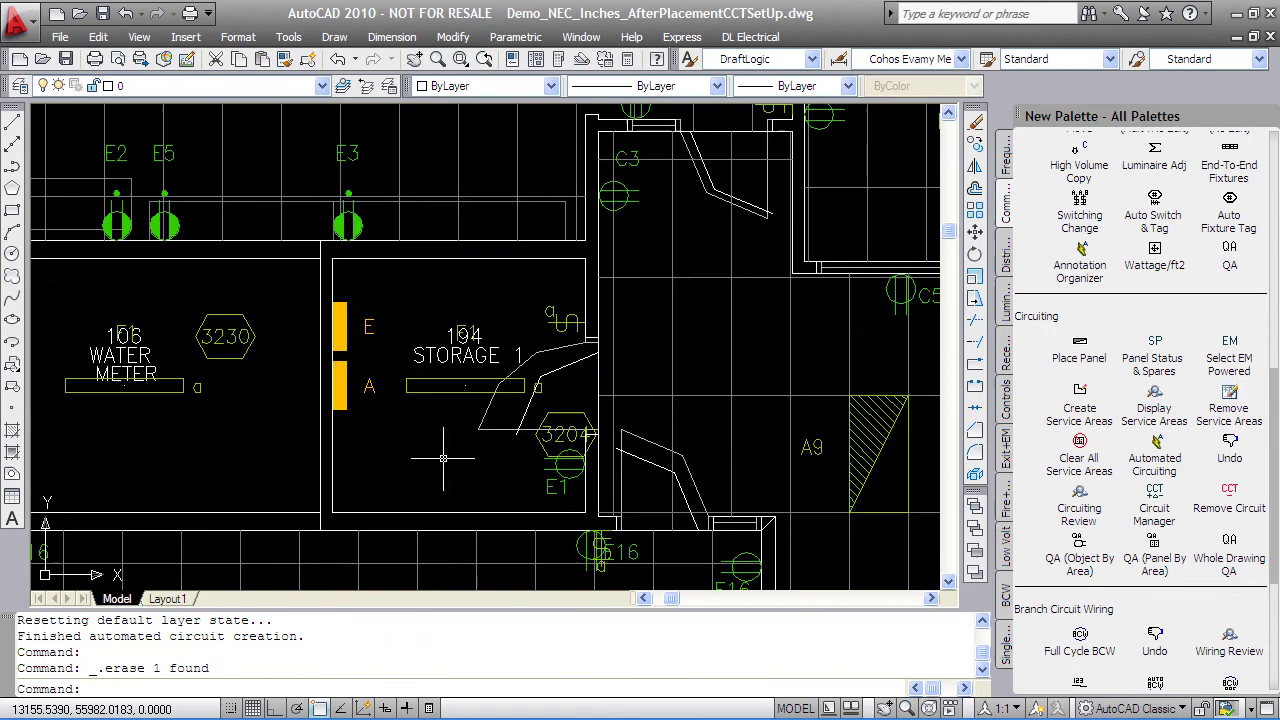
scroll(703, 341, "down", 6)
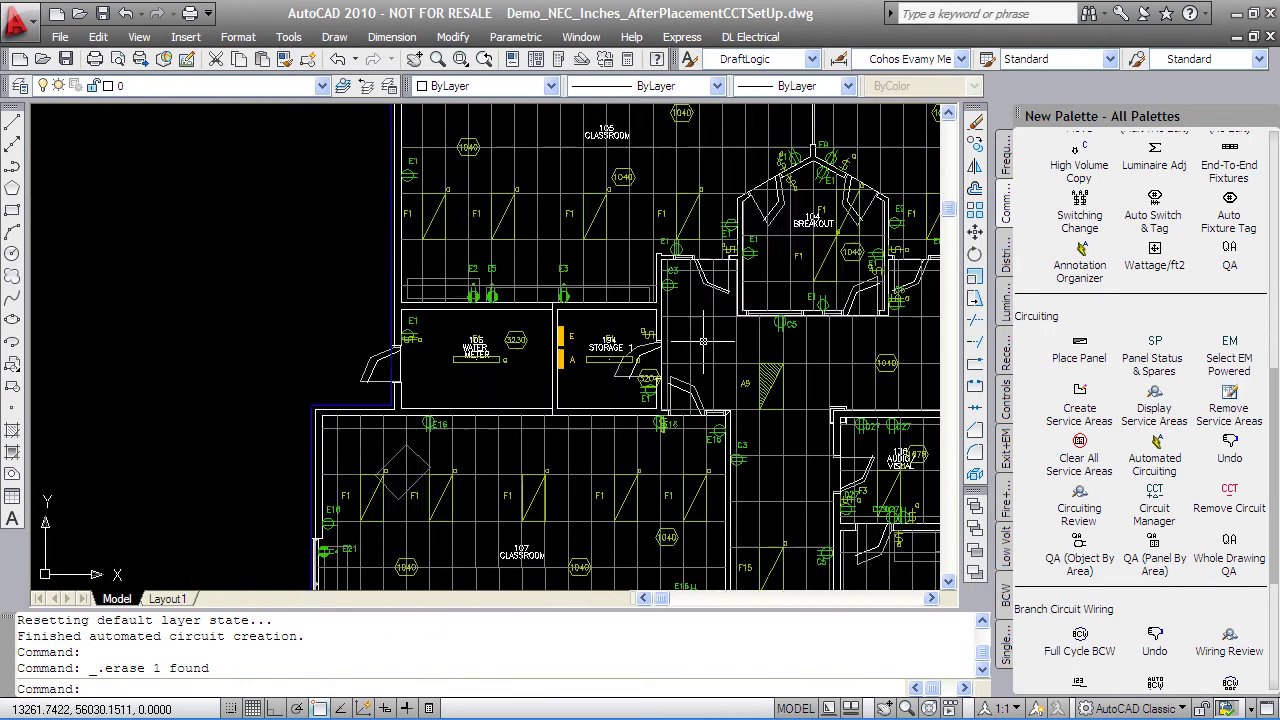
scroll(663, 414, "up", 3)
scroll(665, 413, "up", 3)
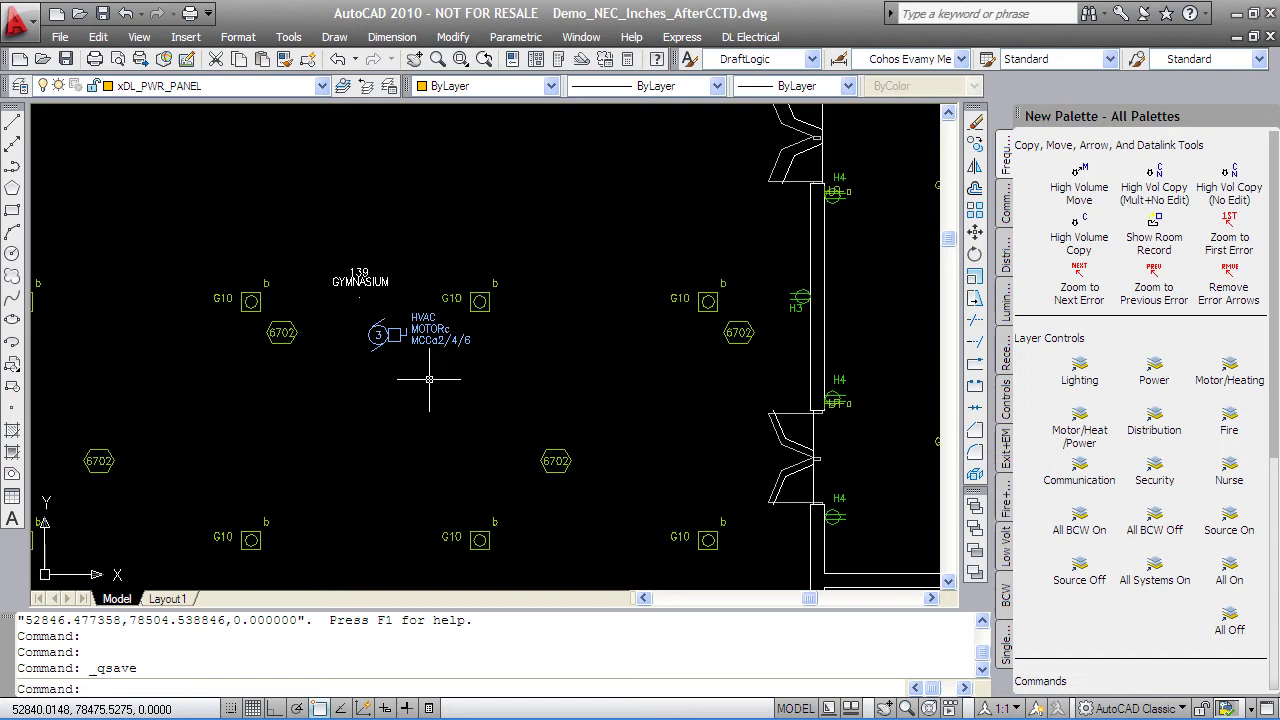
double_click(435, 335)
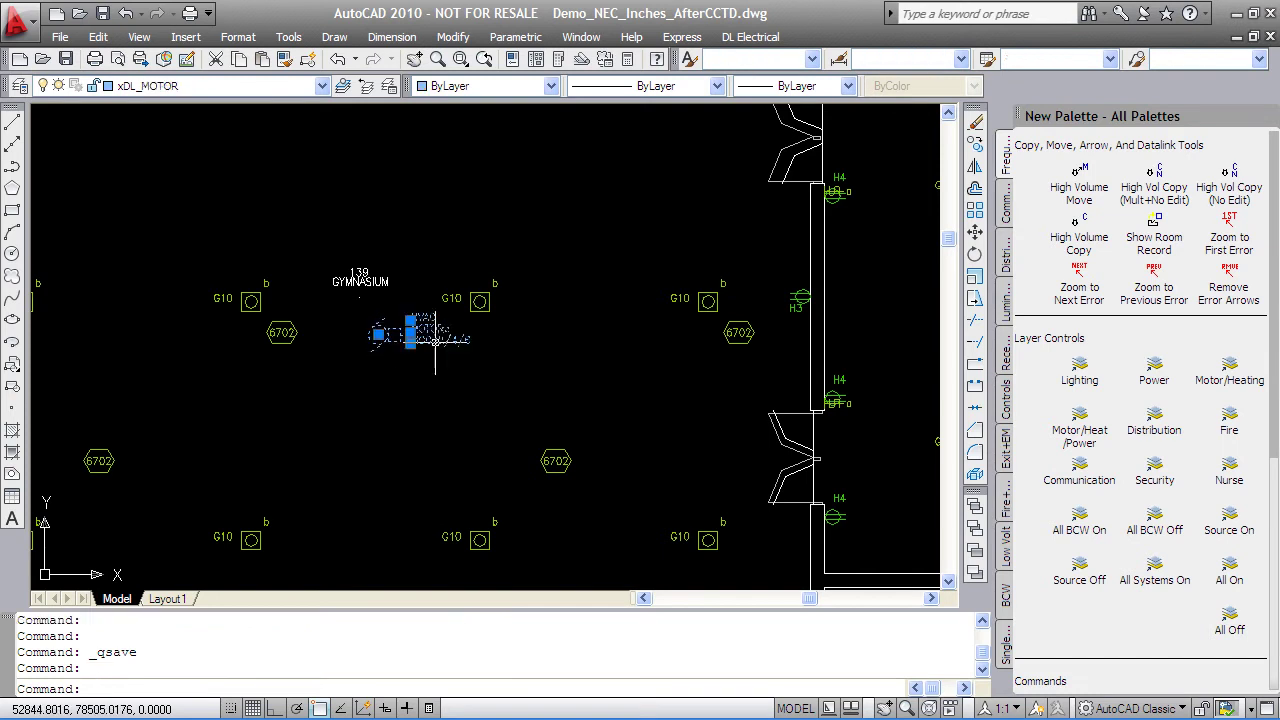
left_click(737, 341)
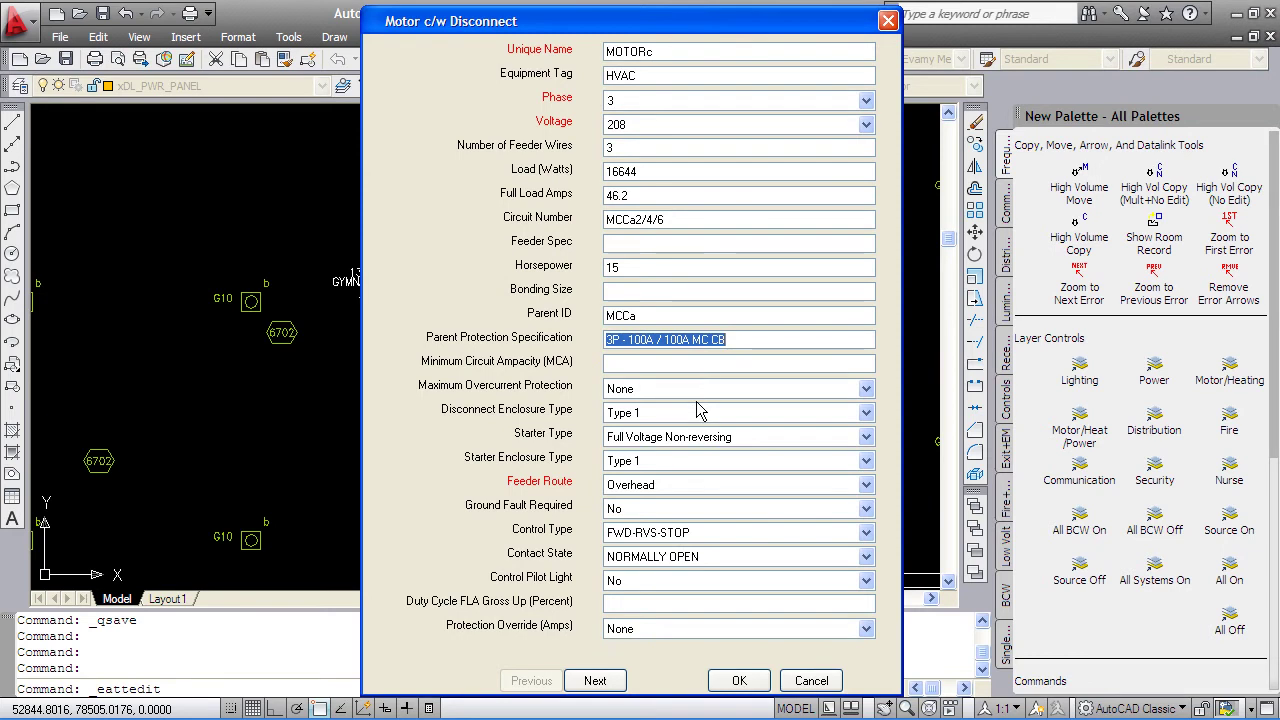
left_click(810, 681)
scroll(678, 432, "up", 4)
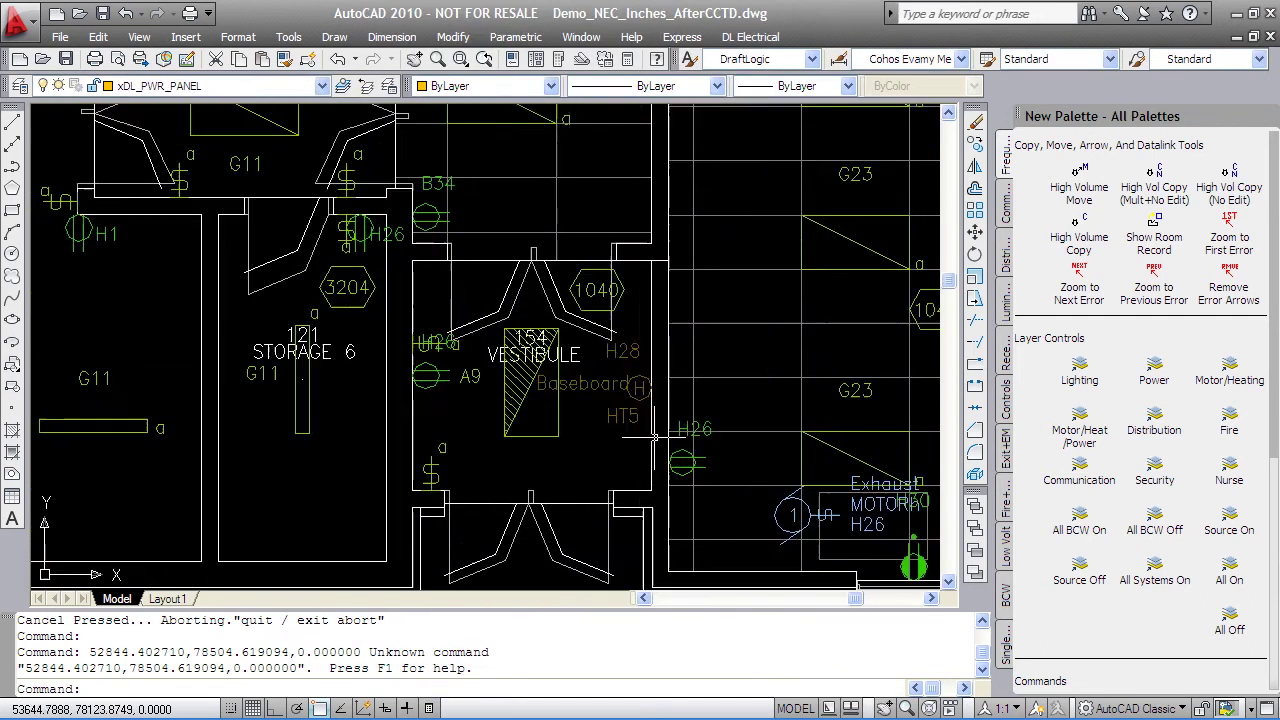
scroll(625, 375, "up", 3)
double_click(620, 372)
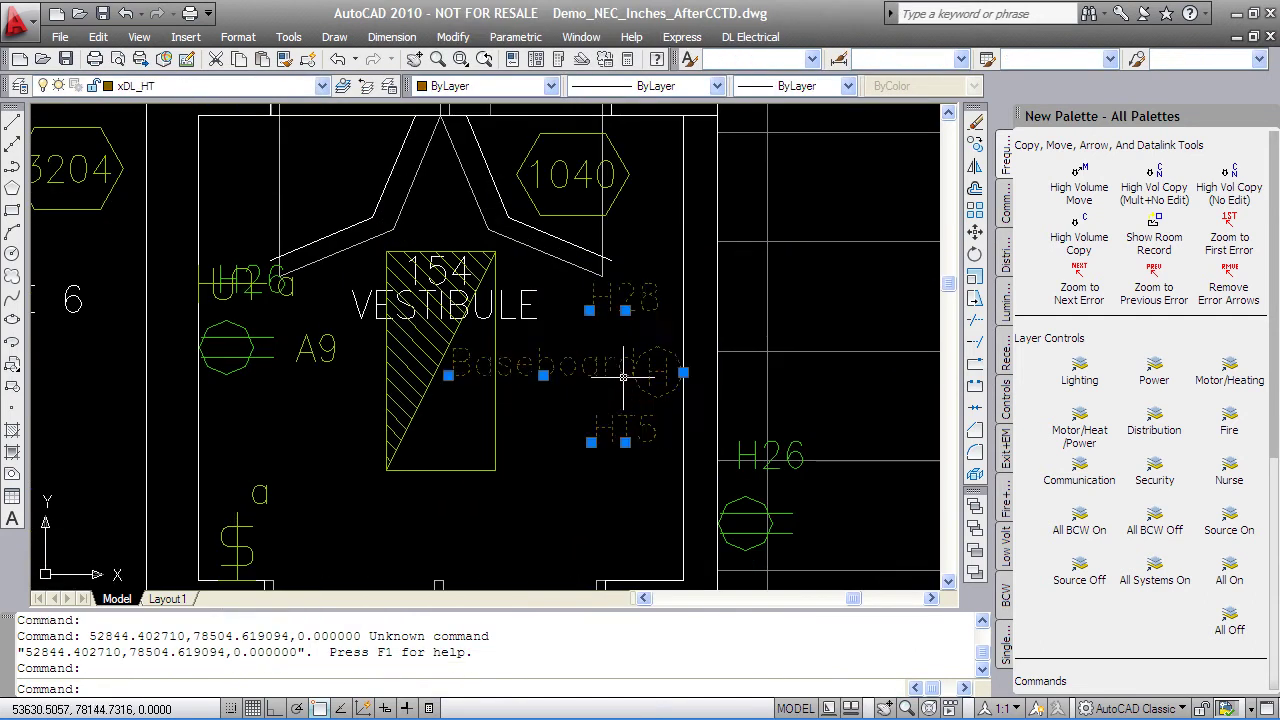
key("Escape")
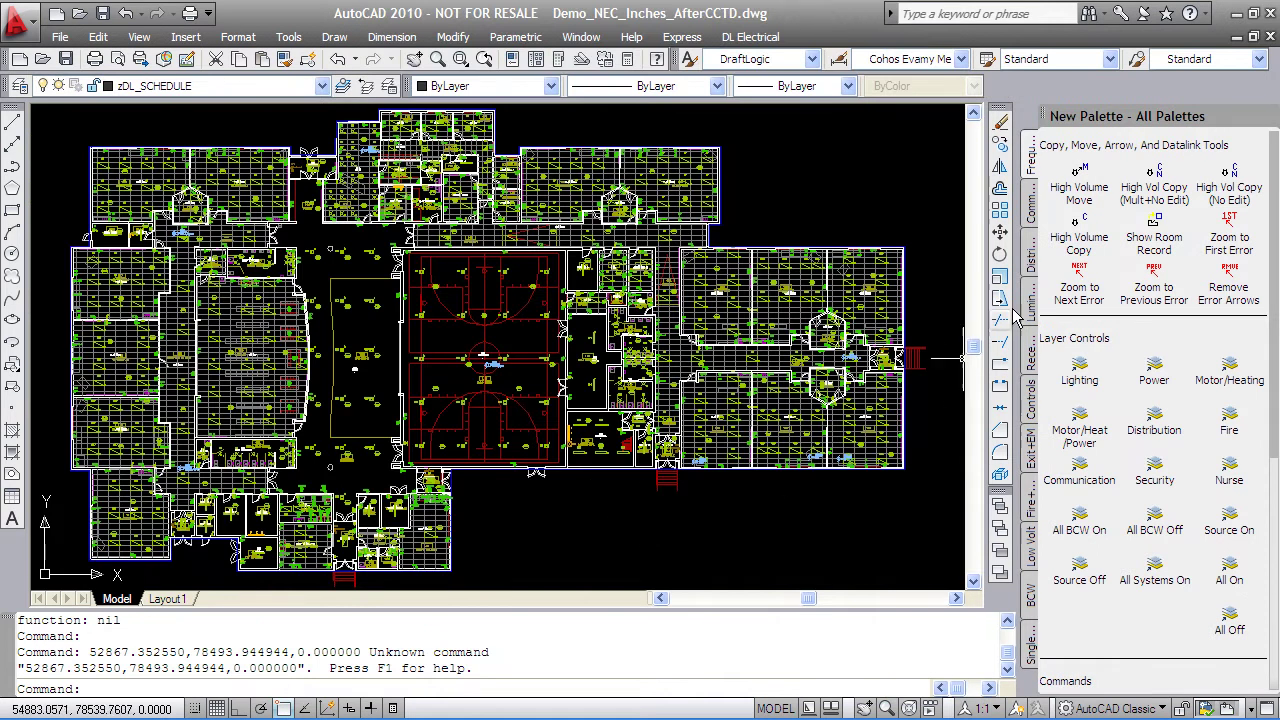
Run Full Cycle Branch Circuit Wiring from the Comm palette tab
left_click(1030, 200)
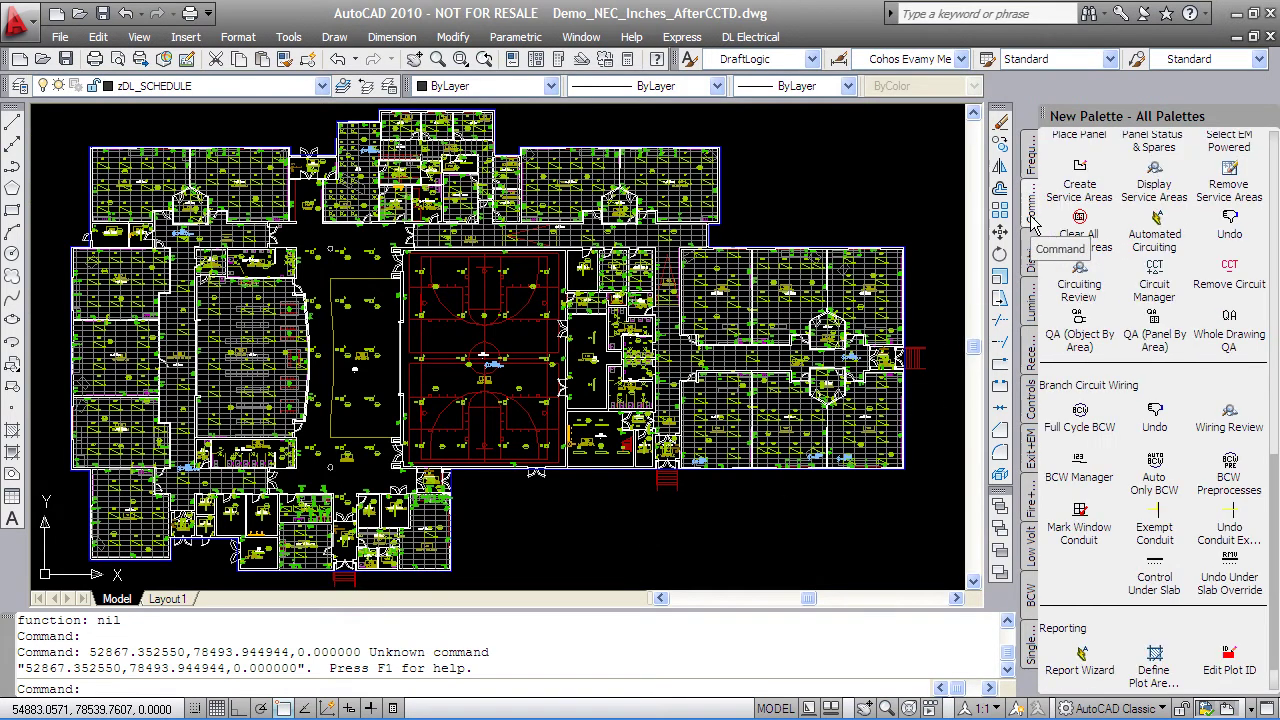
left_click(1082, 412)
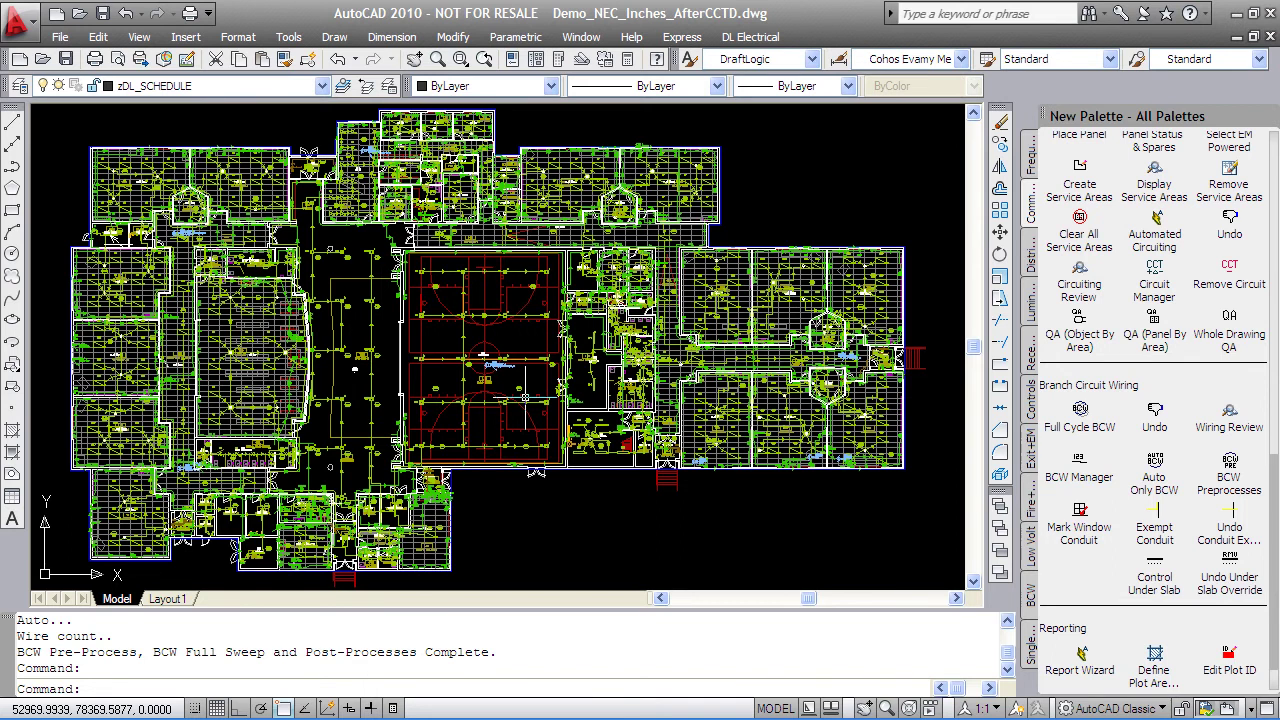
scroll(525, 397, "up", 5)
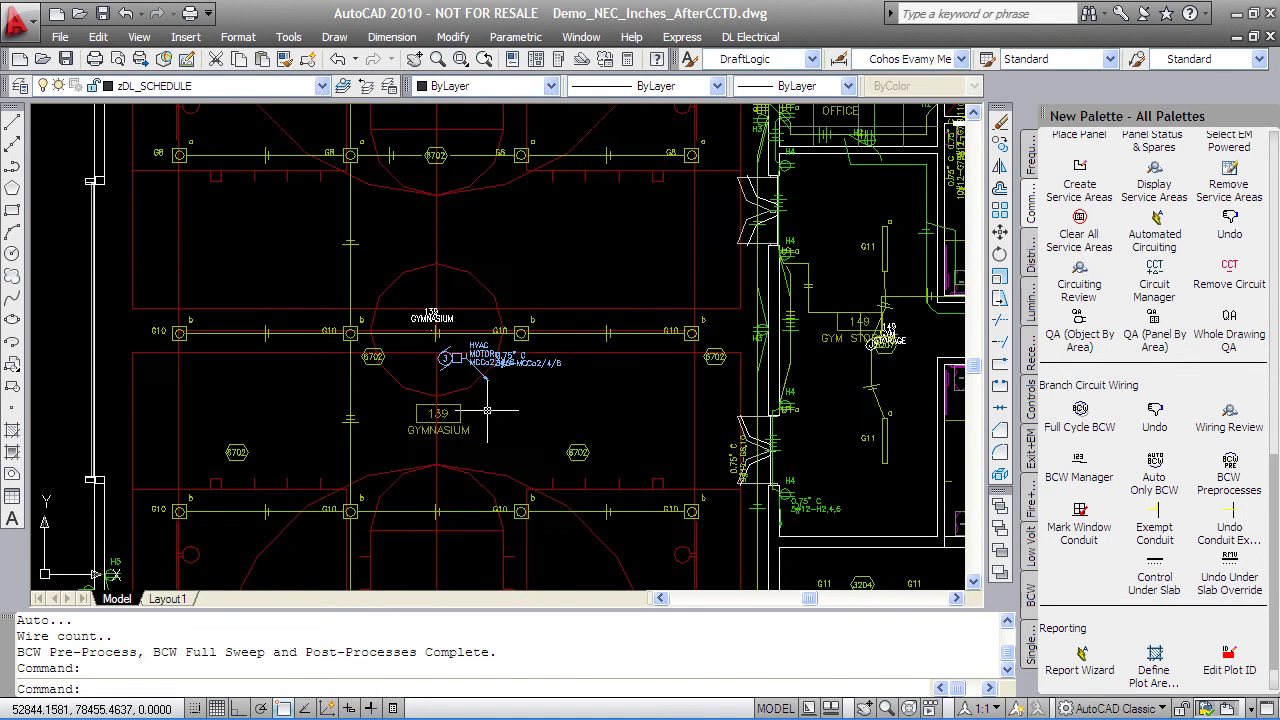
scroll(515, 397, "down", 5)
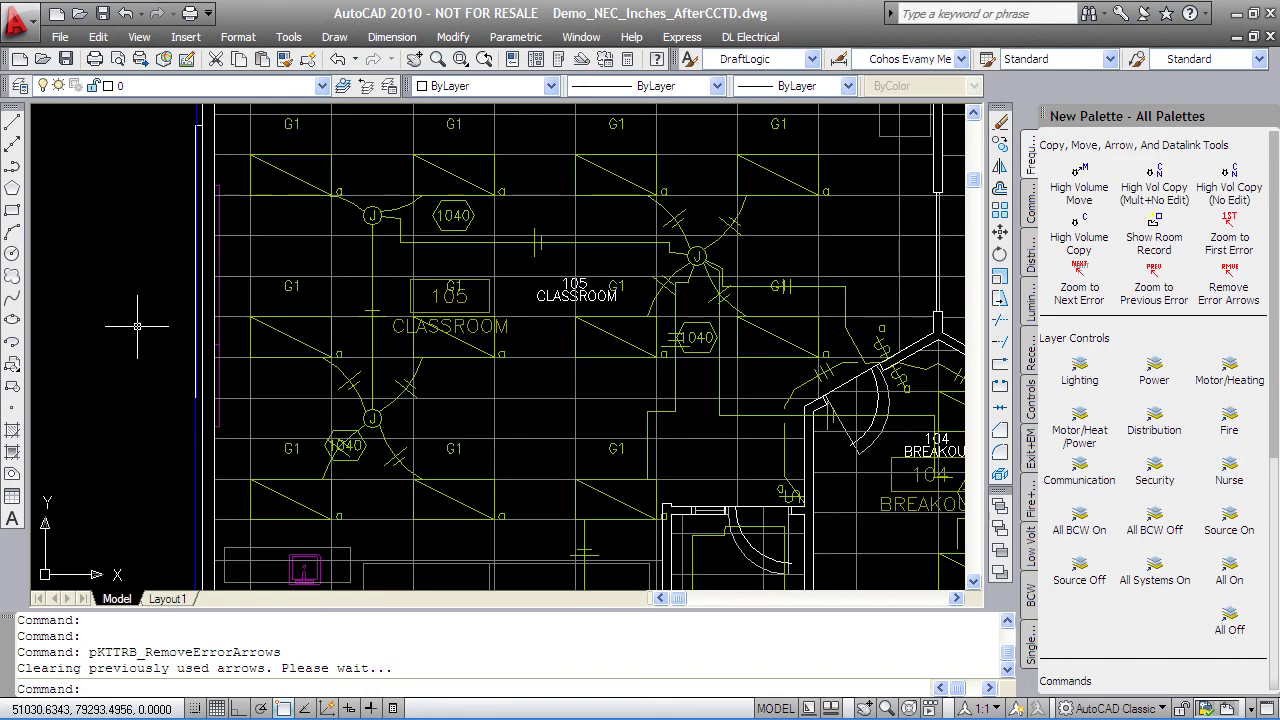
Pan through Water Meter, Storage, and Classrooms 107 and 110 to inspect the wiring
mouse_move(96, 401)
middle_mouse_down()
mouse_move(171, 186)
mouse_move(163, 170)
middle_mouse_up()
middle_click_drag(155, 338, 186, 197)
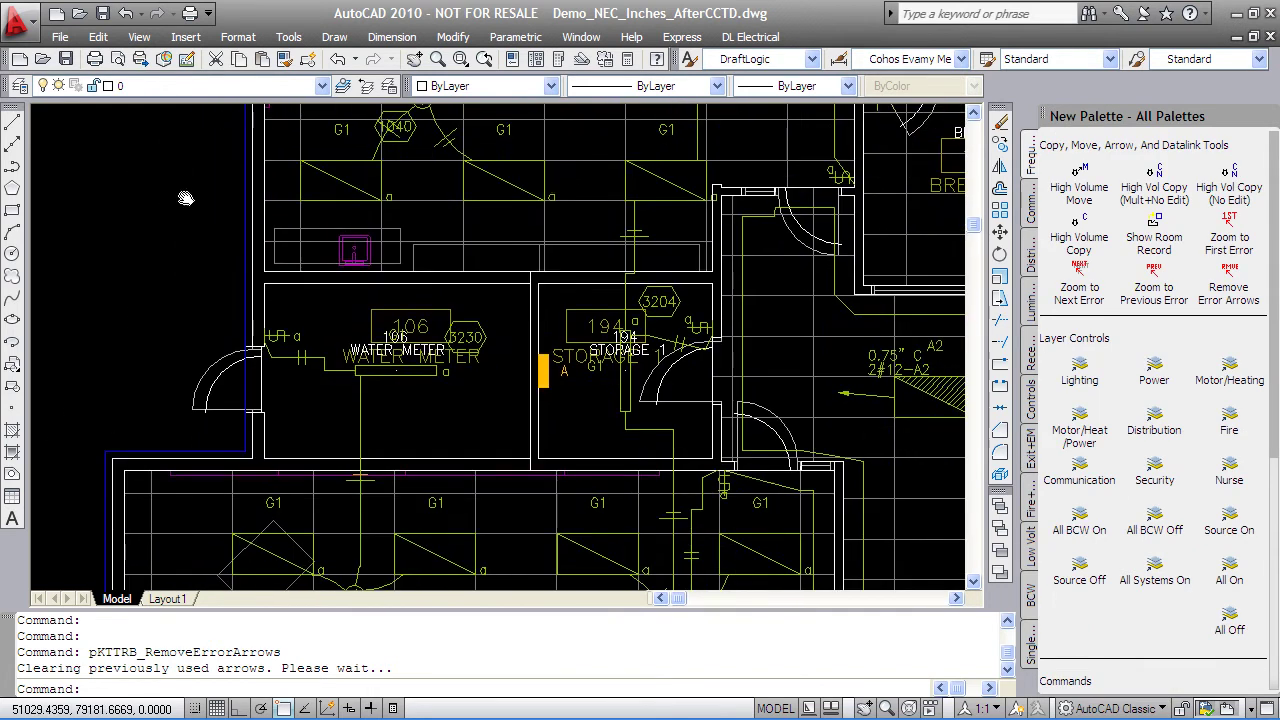
middle_click_drag(193, 365, 157, 232)
middle_click_drag(177, 414, 200, 223)
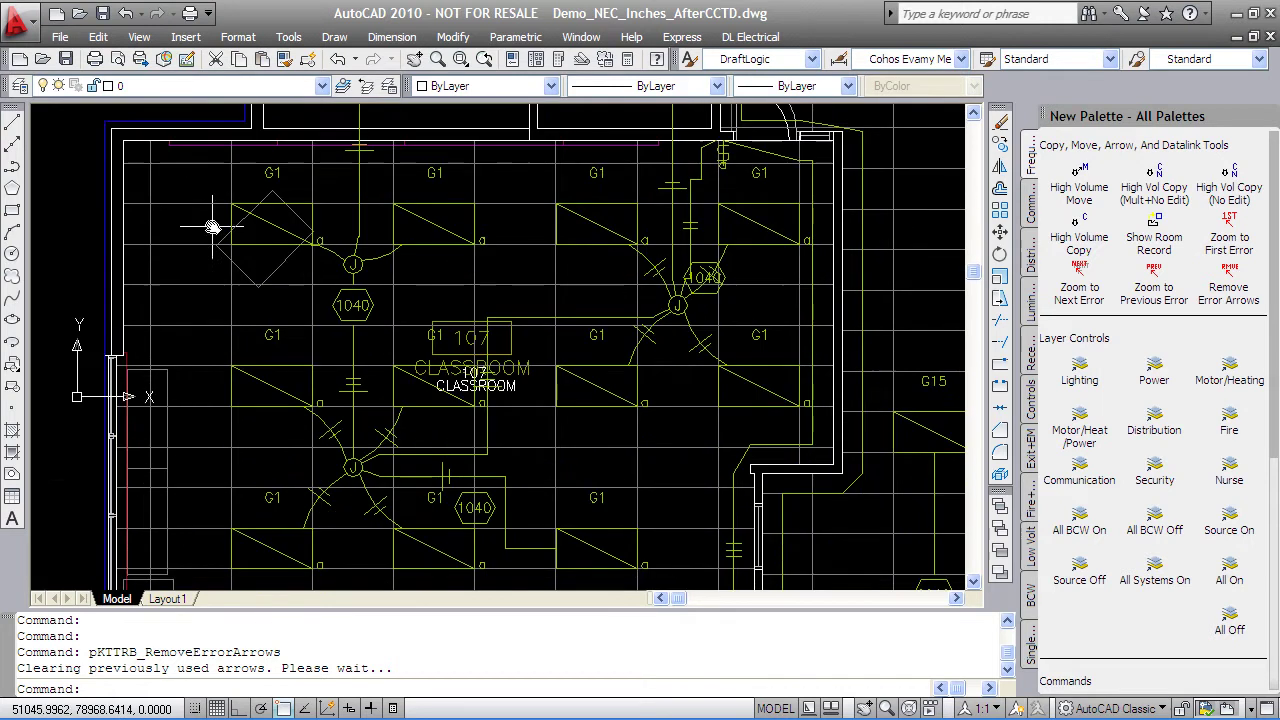
mouse_move(213, 498)
middle_mouse_down()
mouse_move(213, 415)
mouse_move(303, 246)
mouse_move(220, 265)
middle_mouse_up()
middle_click_drag(203, 416, 234, 240)
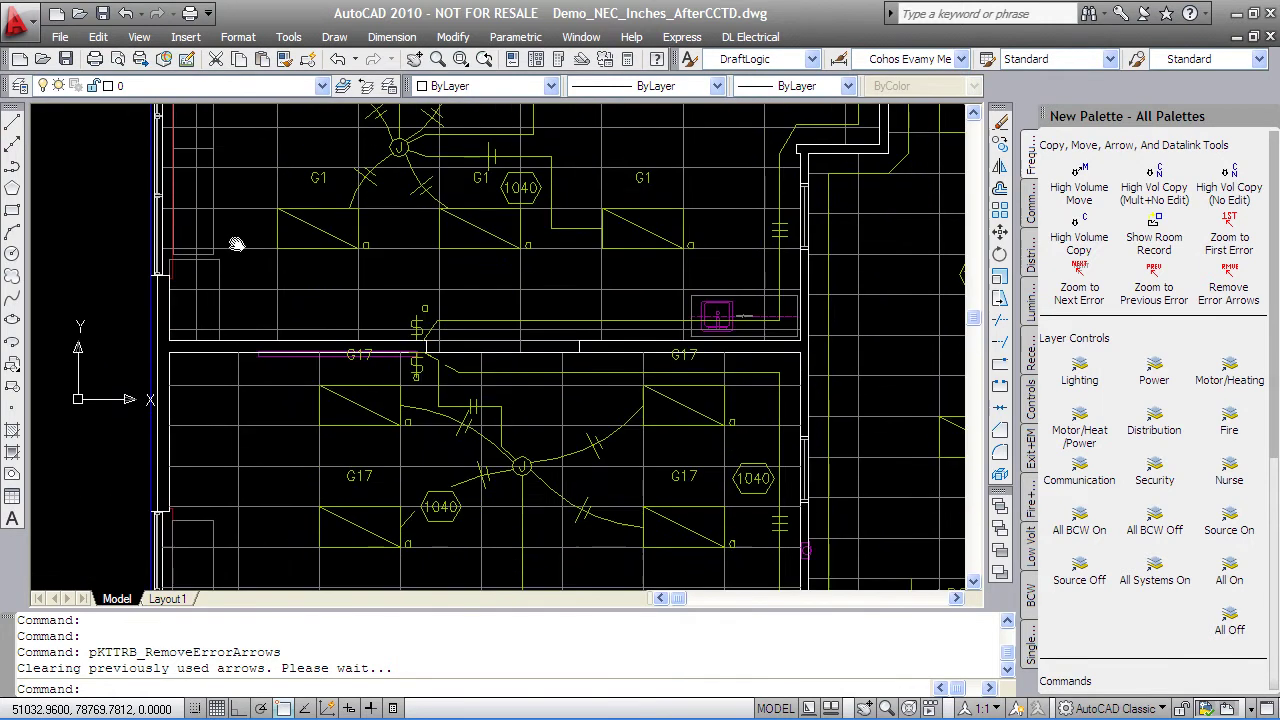
middle_click_drag(241, 453, 233, 214)
middle_click_drag(307, 442, 290, 180)
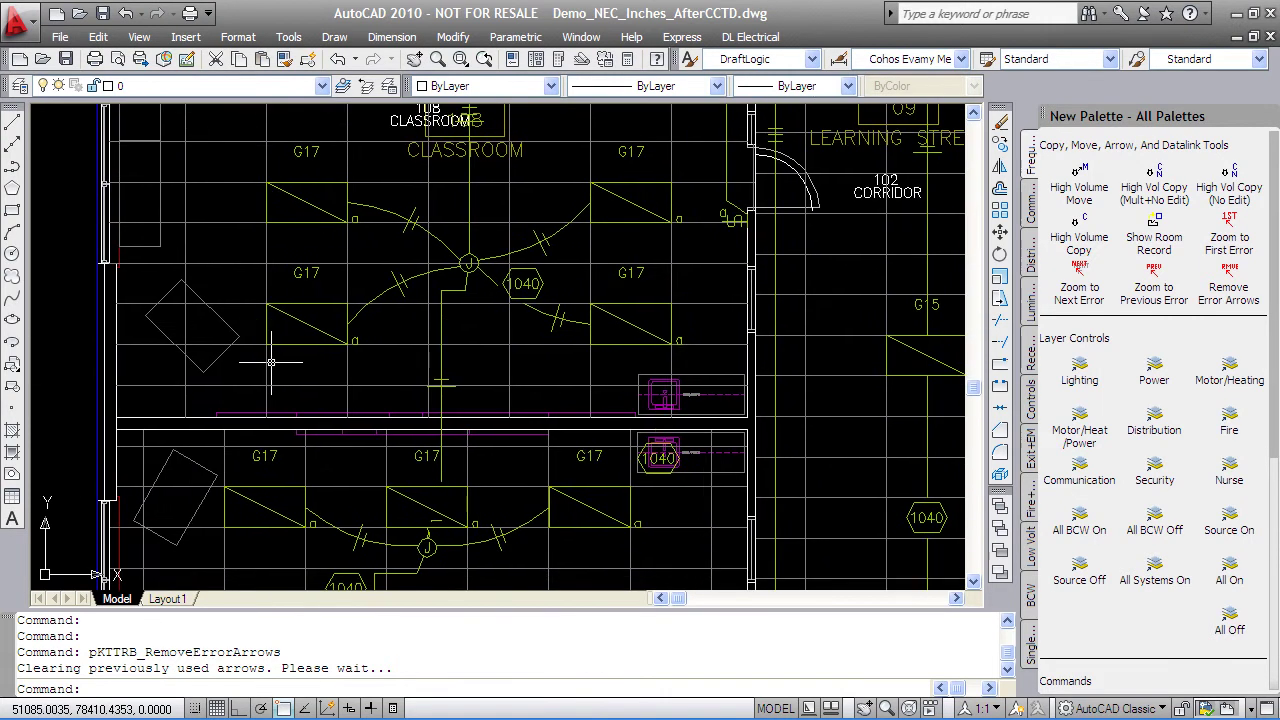
middle_click_drag(276, 423, 300, 290)
middle_click_drag(300, 410, 289, 316)
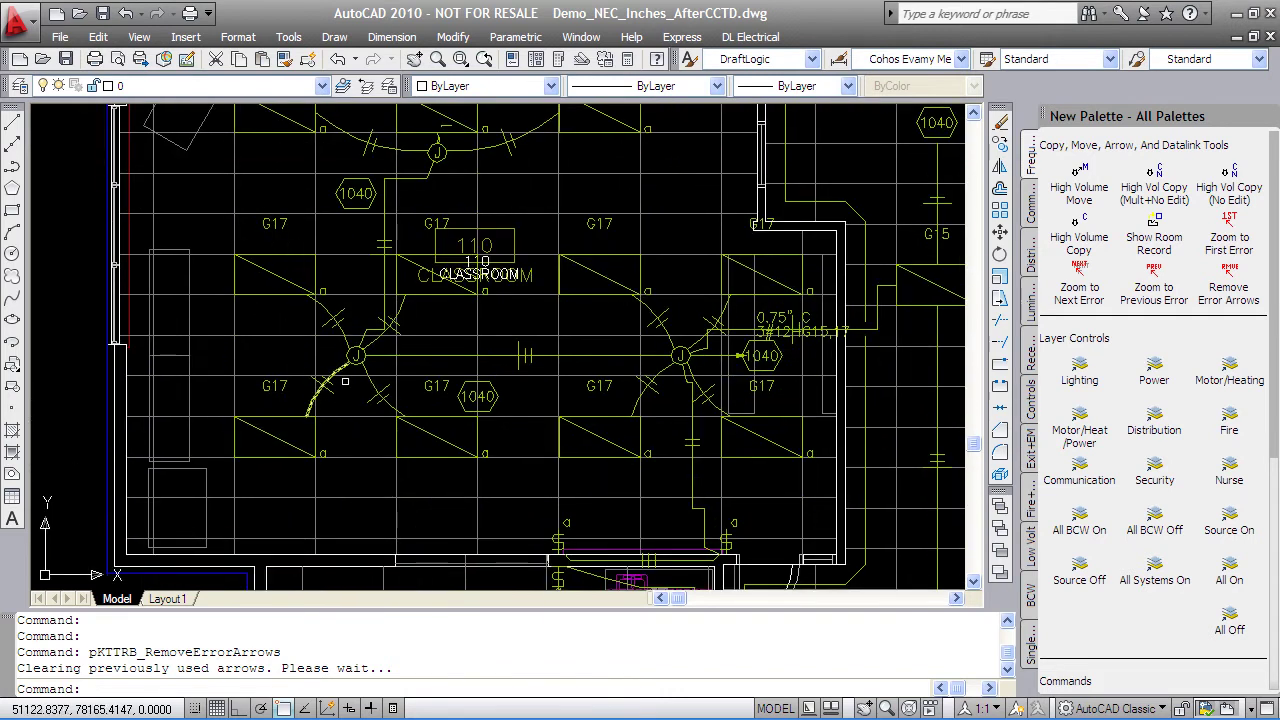
middle_click_drag(367, 396, 340, 295)
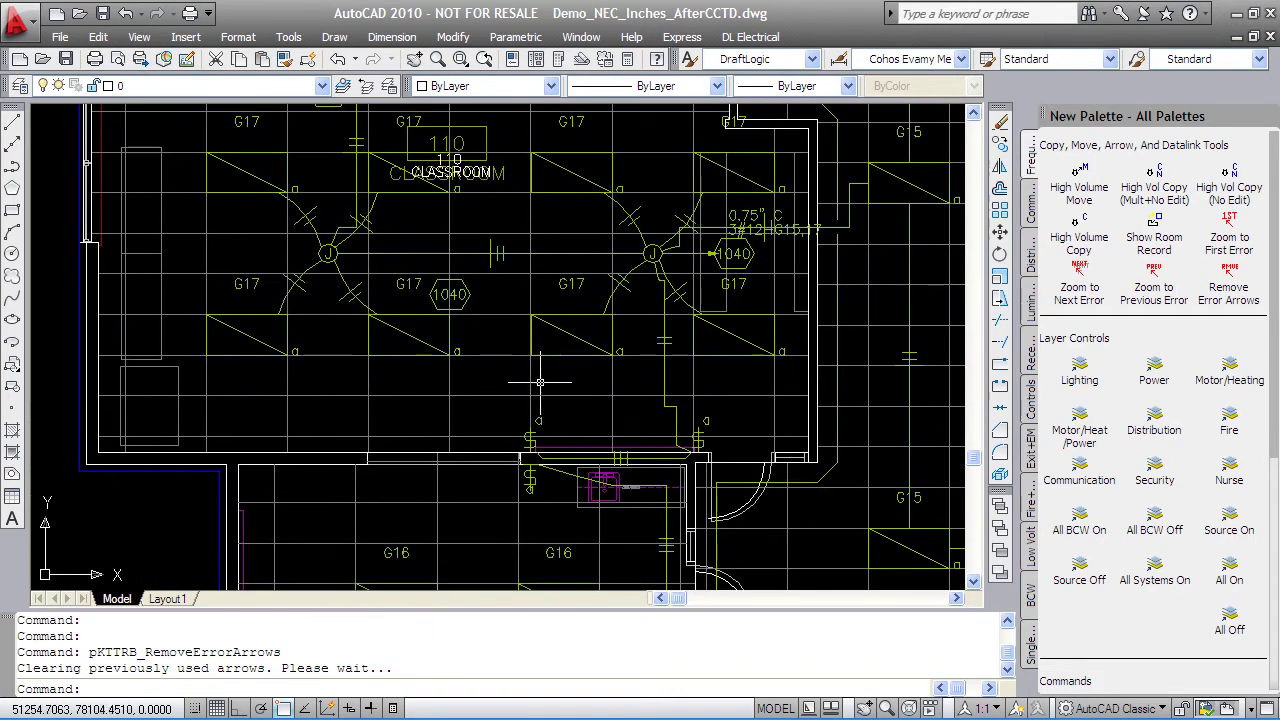
Show only the Power layers and check the wiring around Classroom 111 and Vestibule 113
left_click(1154, 370)
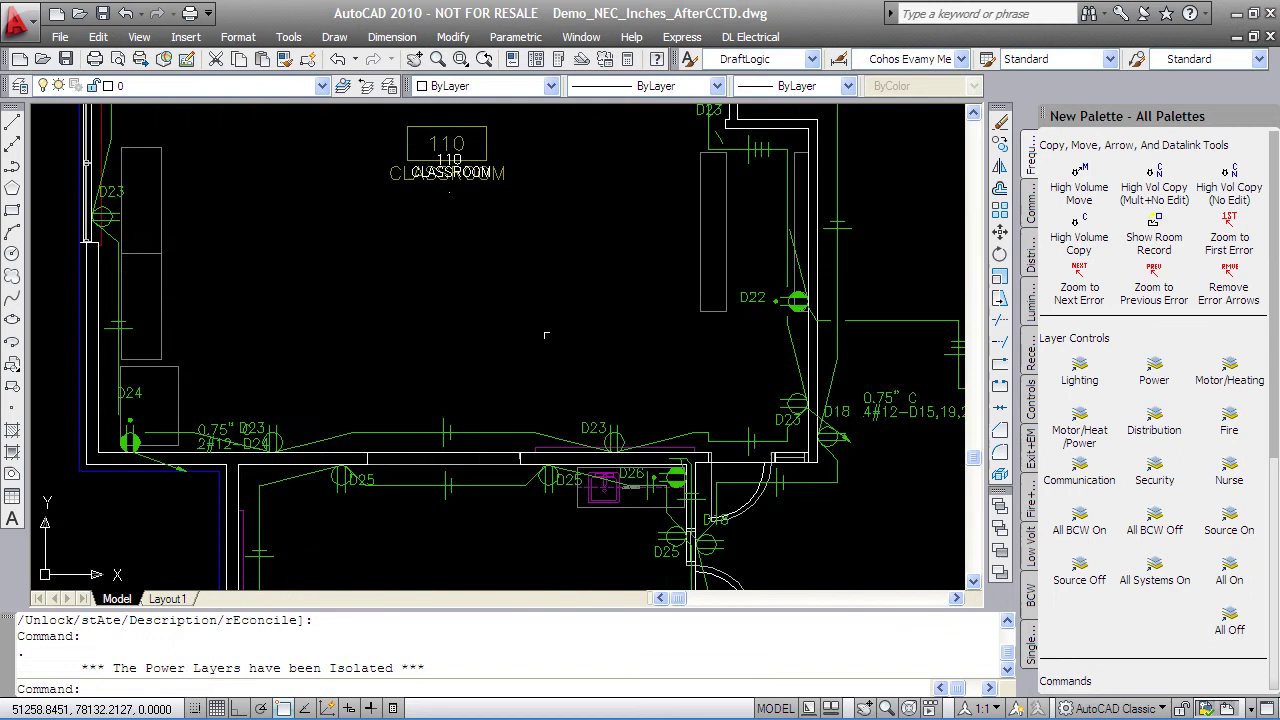
middle_click_drag(351, 320, 409, 188)
middle_click_drag(486, 429, 420, 248)
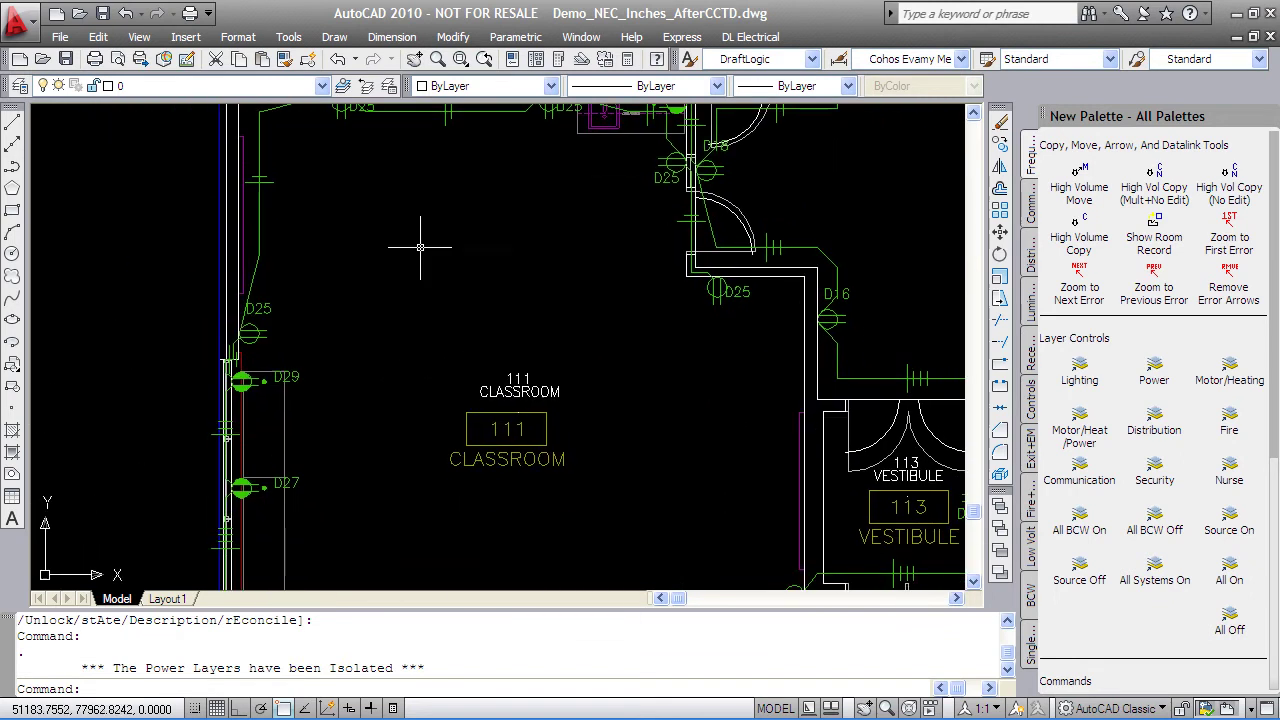
scroll(512, 458, "down", 2)
scroll(663, 357, "down", 2)
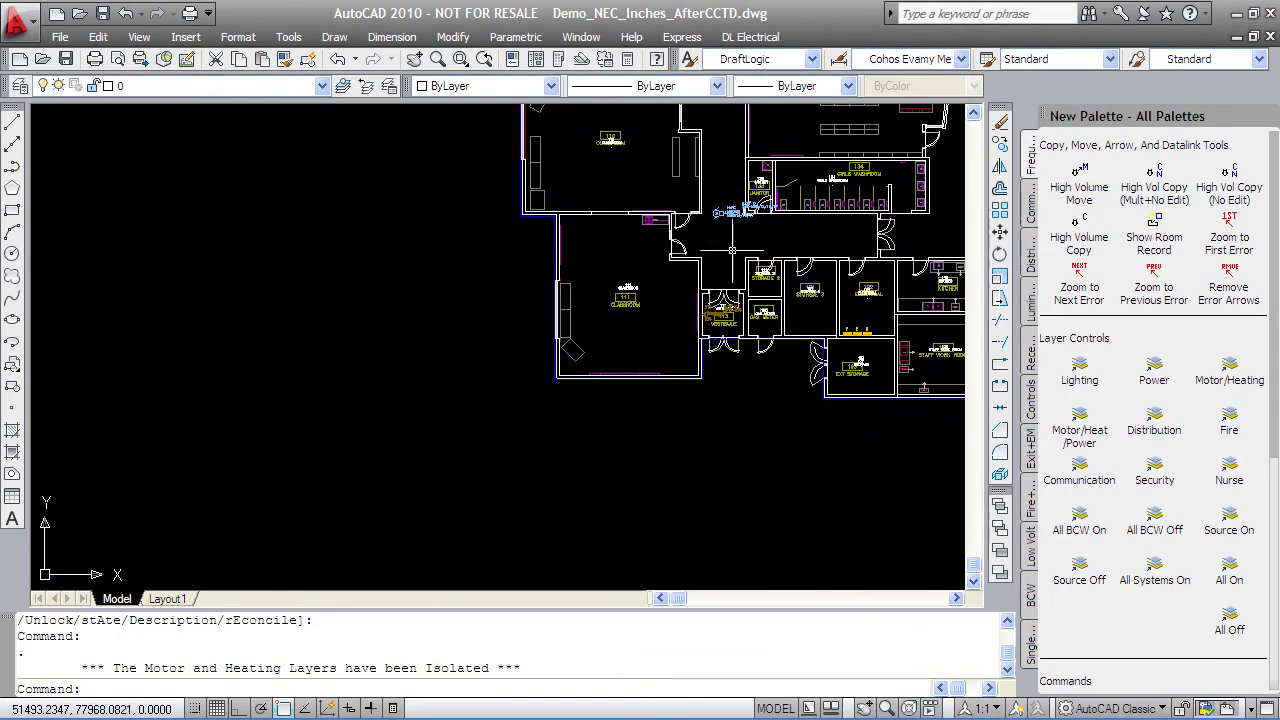
scroll(732, 250, "up", 5)
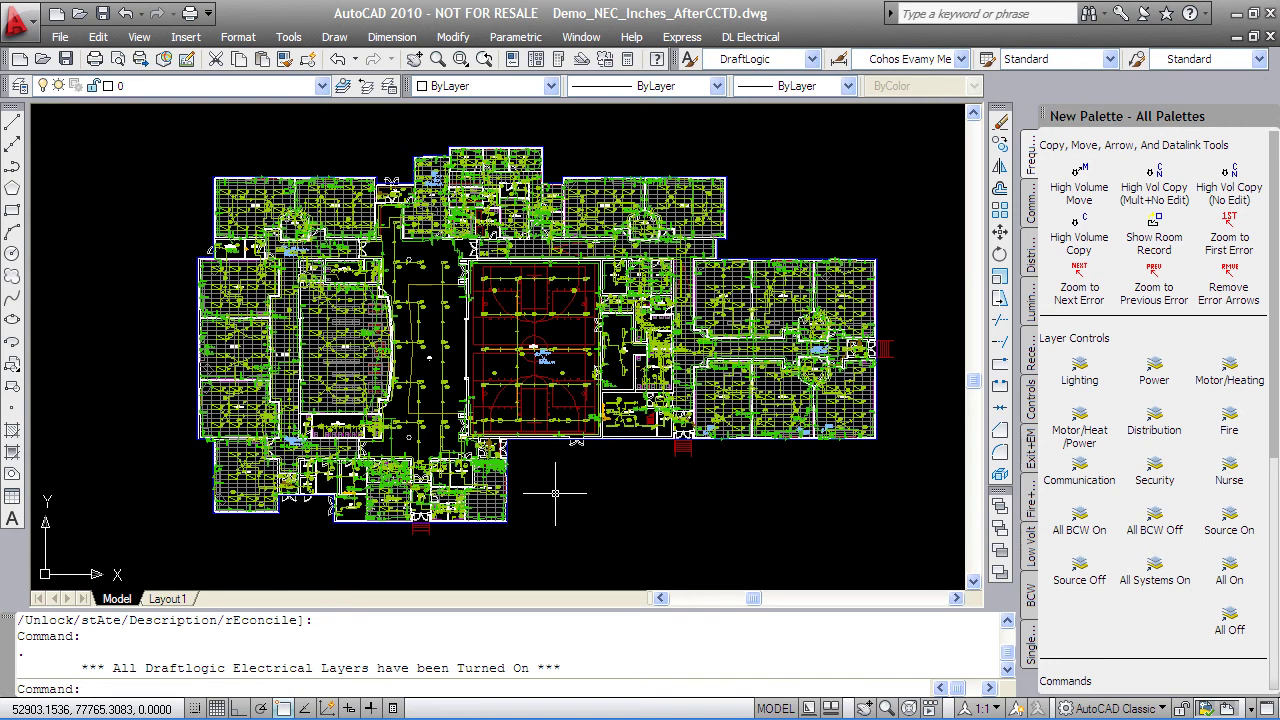
Open the Report Wizard and select All Reports for generation
left_click(750, 37)
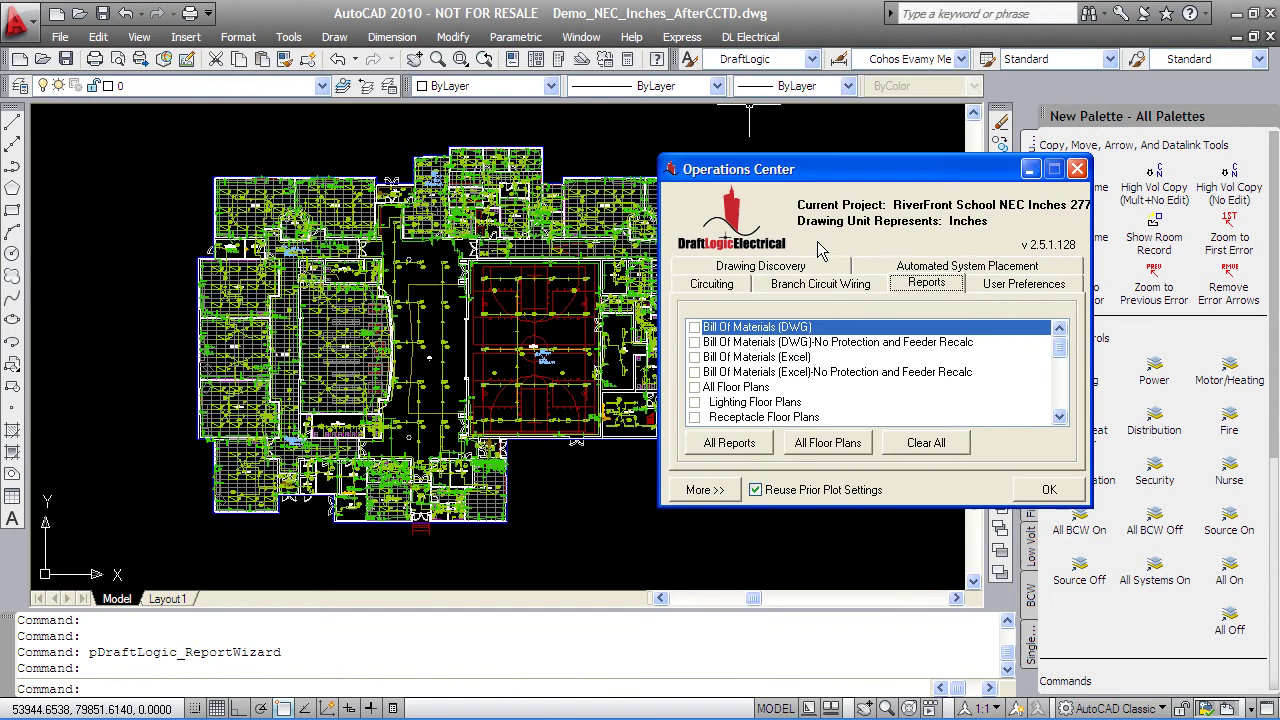
left_click(733, 449)
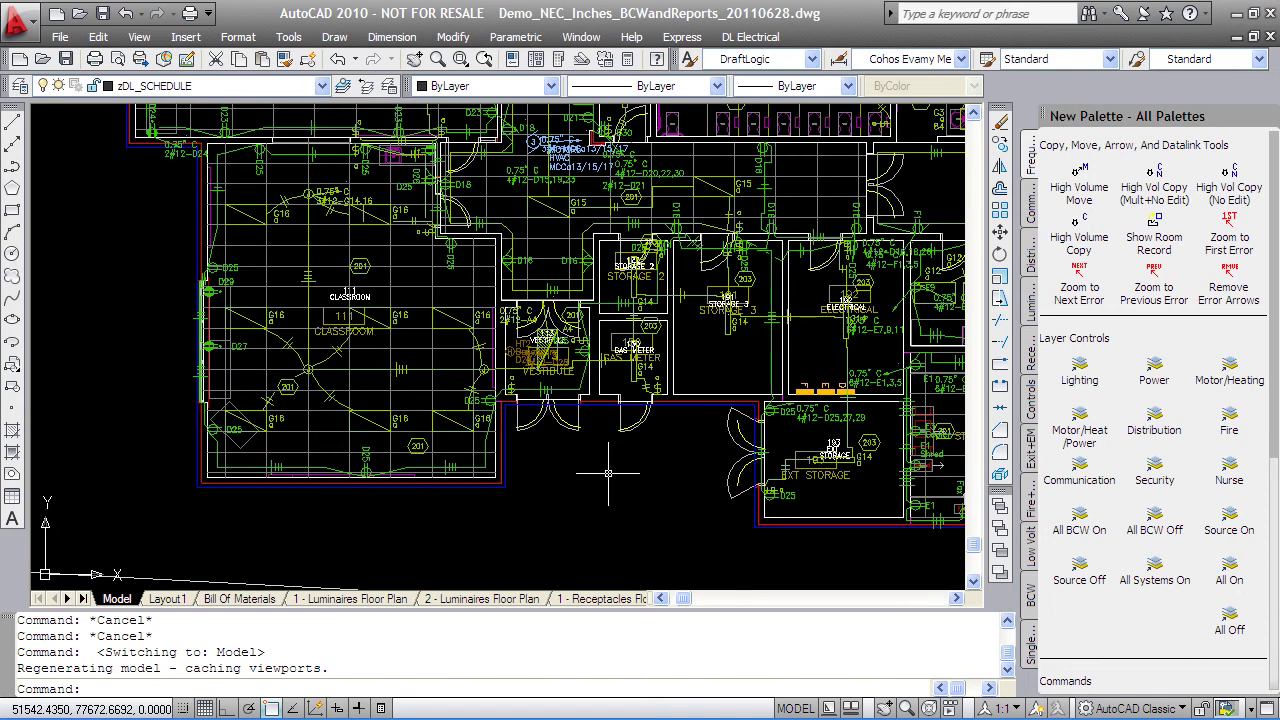
Review the Bill Of Materials panel and transformer tables, then switch to the '1 - Luminaires Floor Plan' sheet
left_click(239, 598)
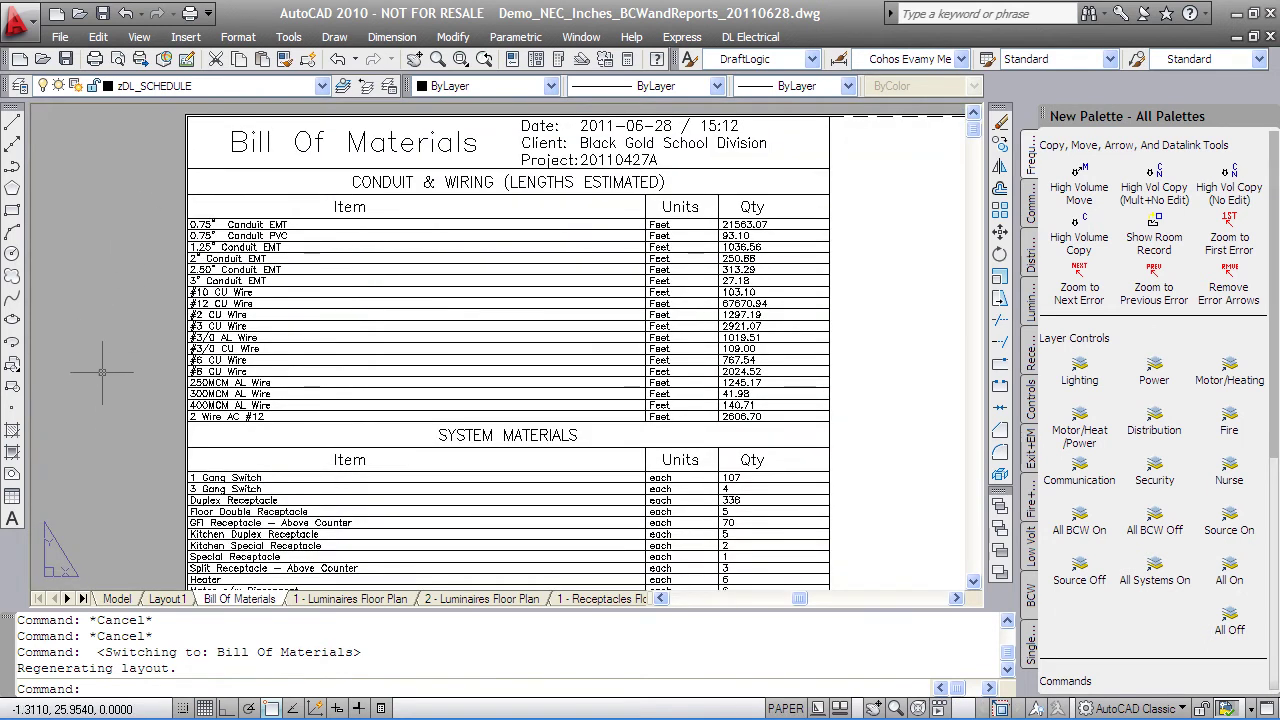
middle_click_drag(124, 446, 147, 193)
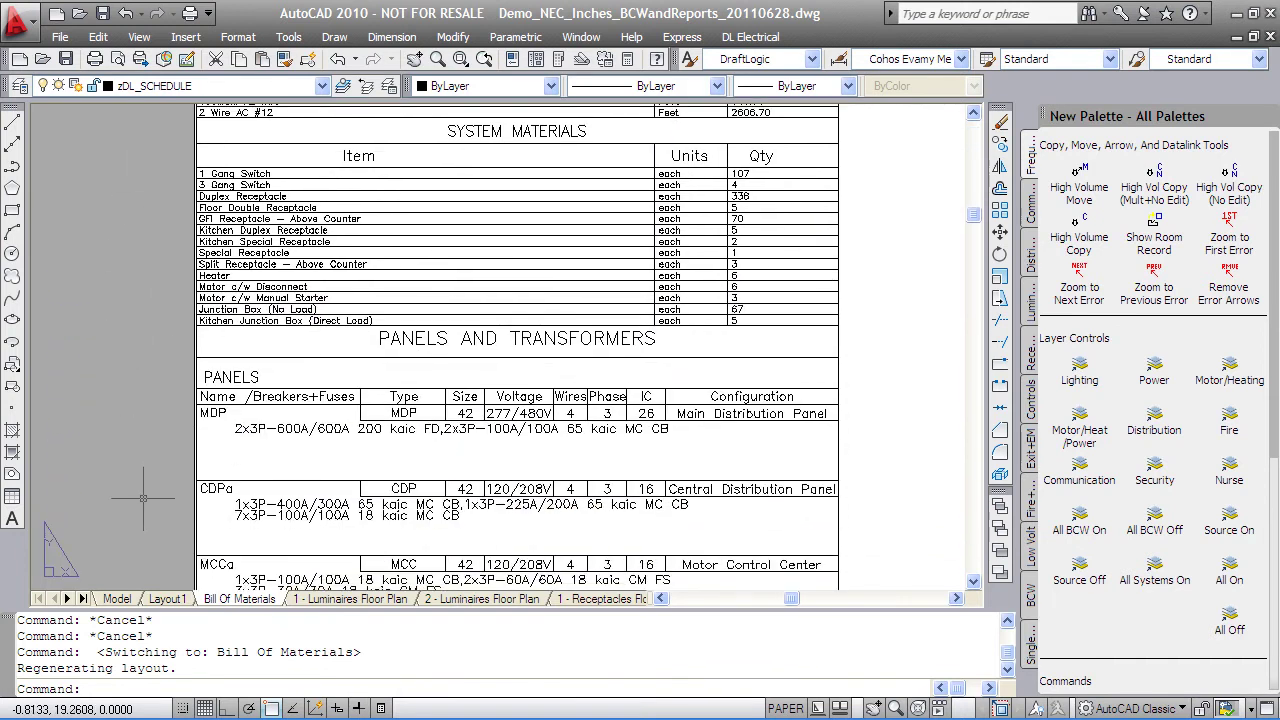
middle_click_drag(146, 512, 150, 290)
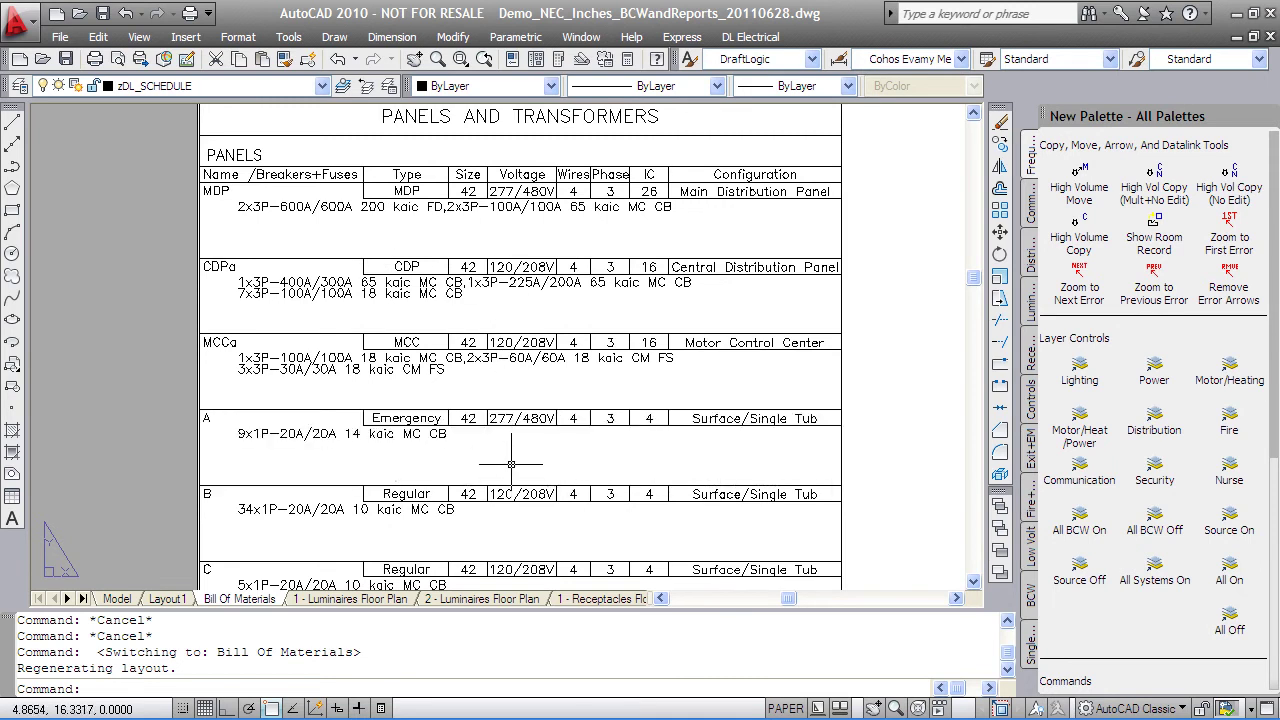
middle_click_drag(510, 467, 470, 210)
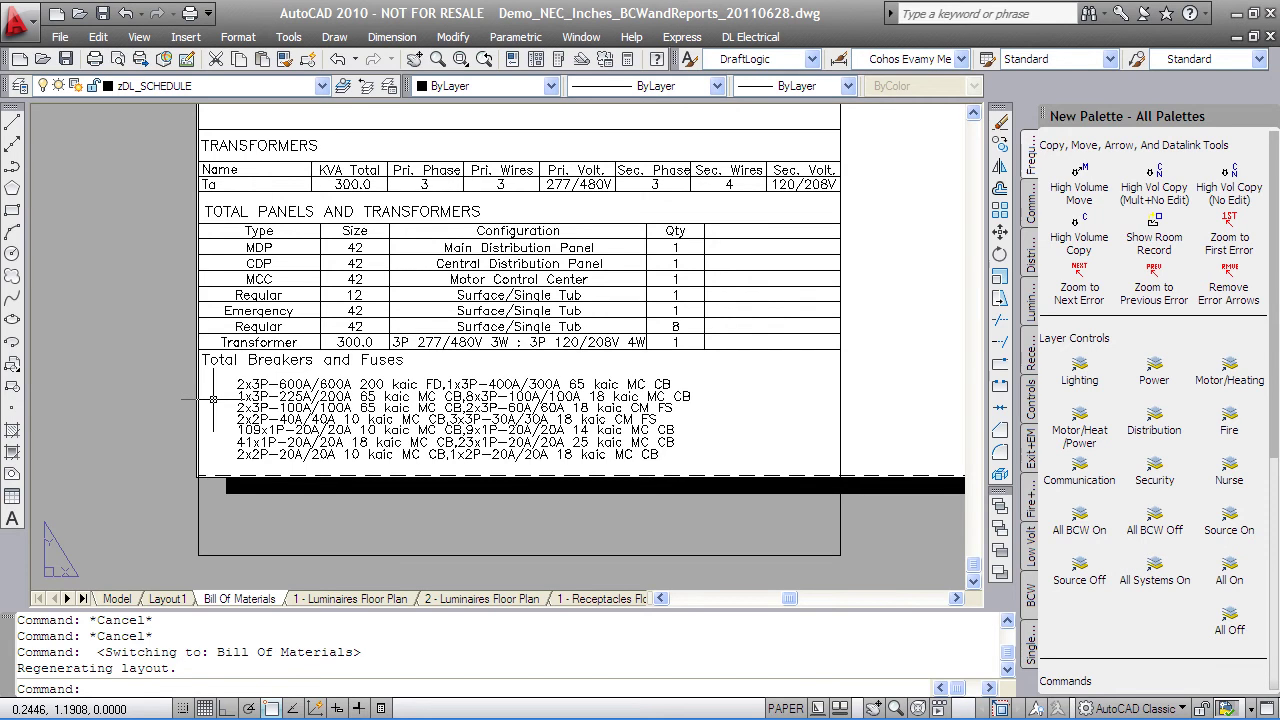
left_click(350, 598)
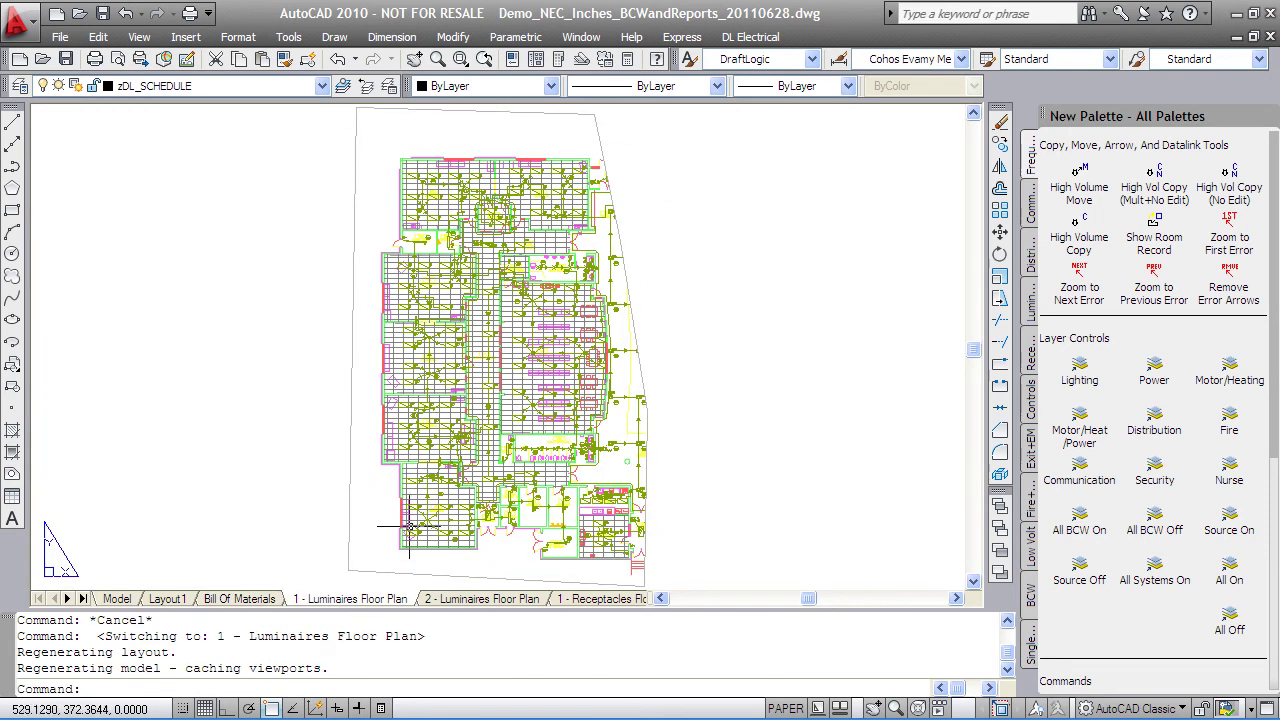
Page through the second Luminaires sheet and both Receptacles floor plan sheets
left_click(470, 599)
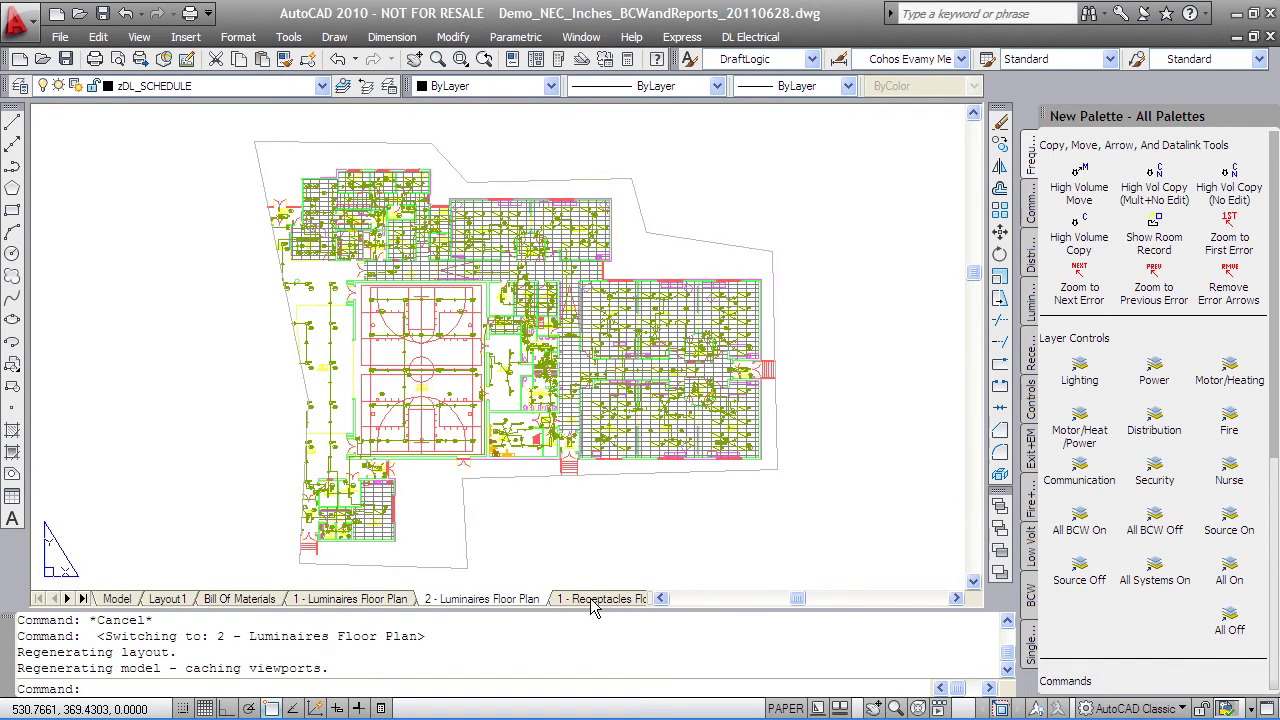
mouse_move(592, 601)
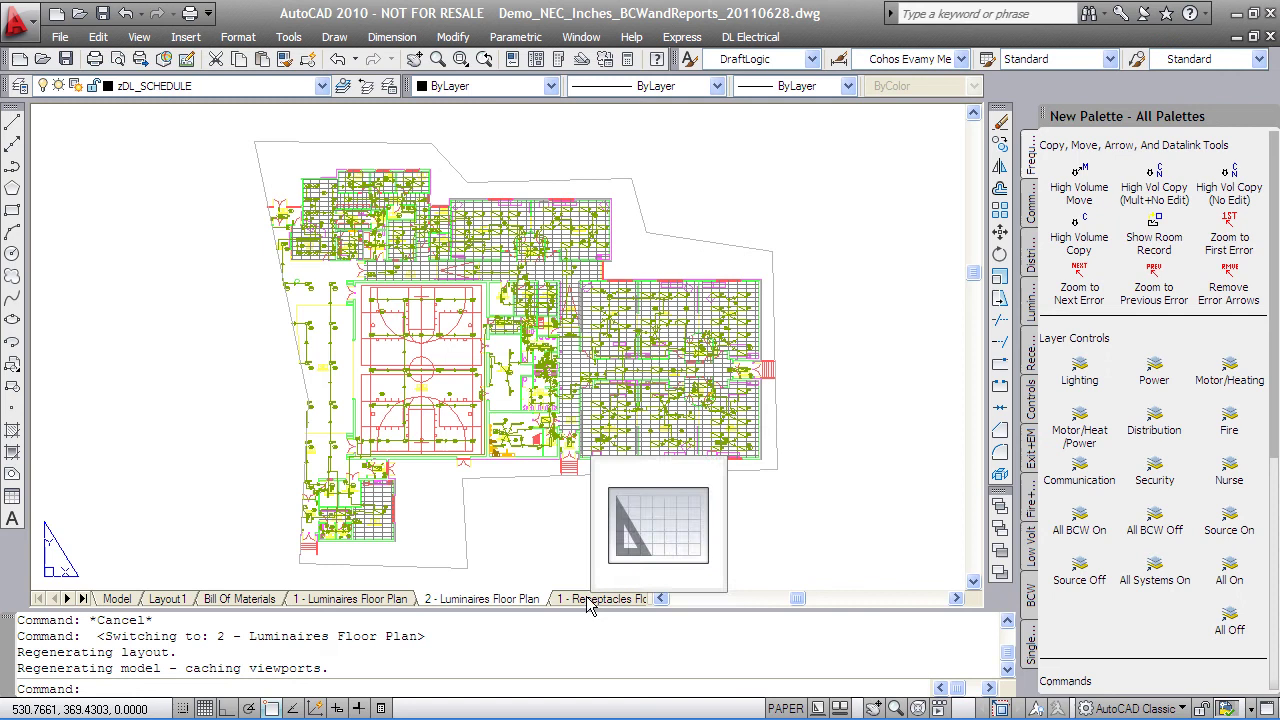
left_click(590, 603)
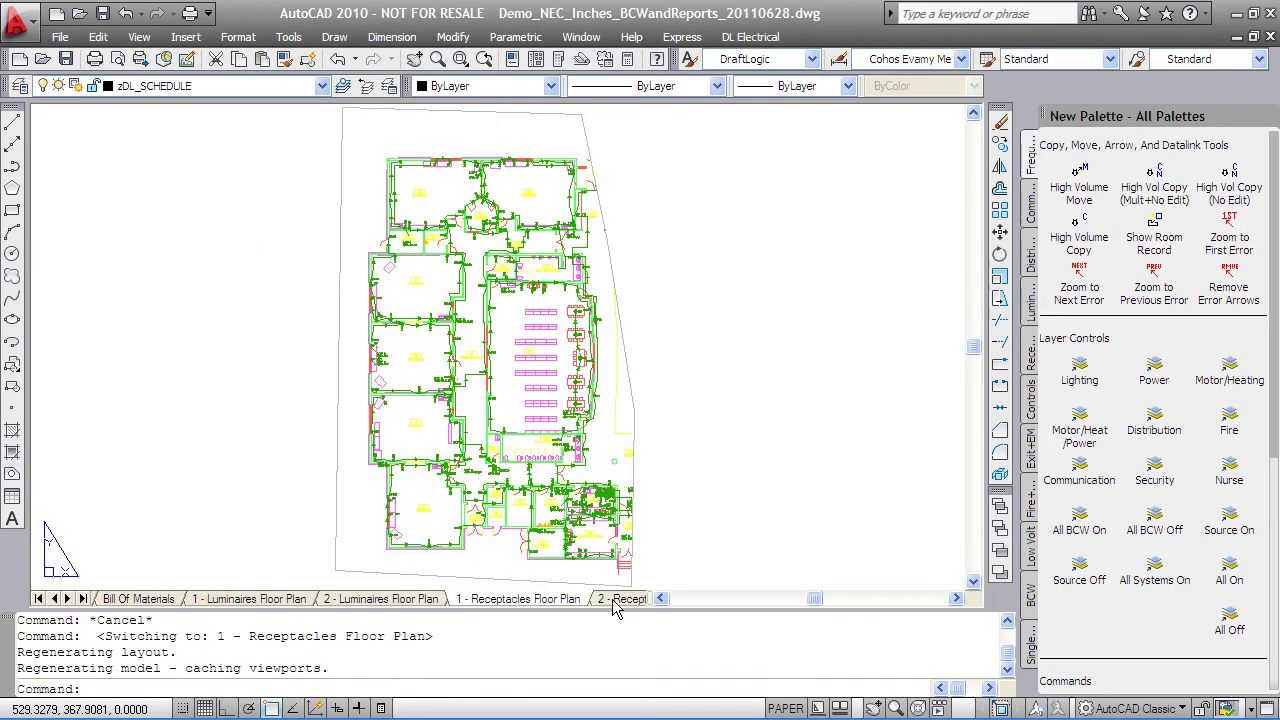
left_click(615, 603)
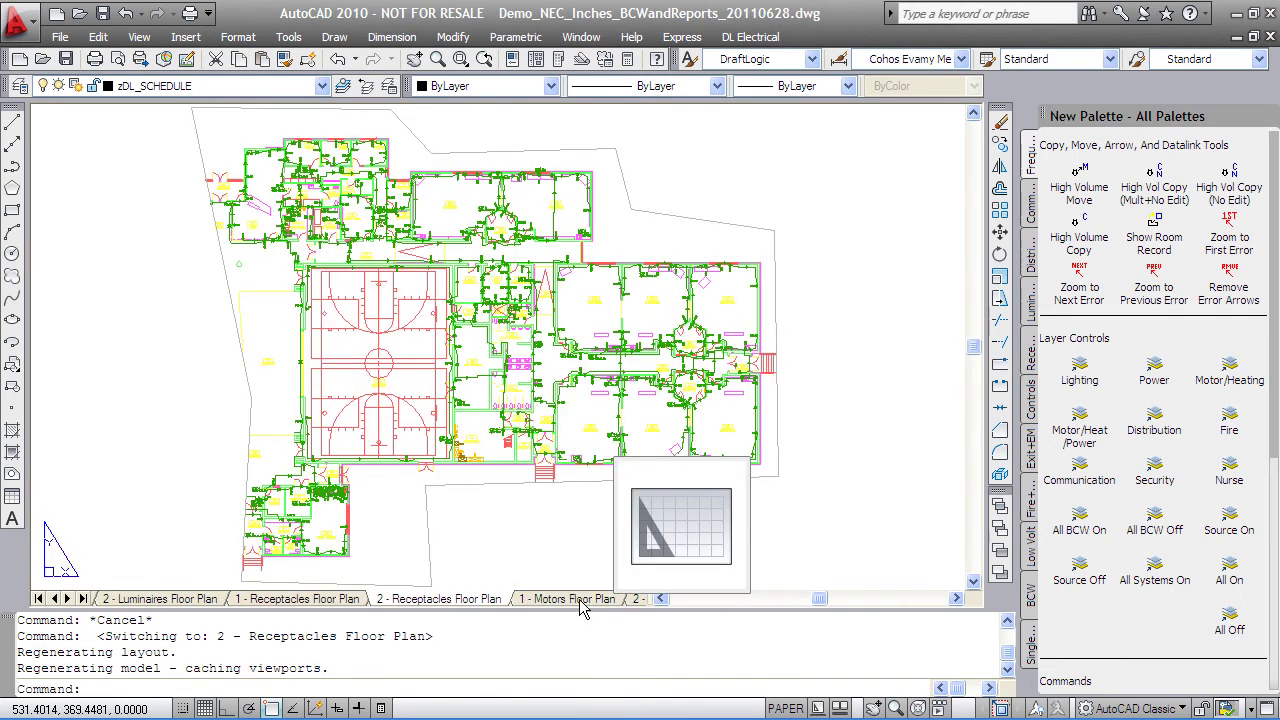
View both Motors and both Motors And Receptacles sheets, finishing on the Kitchen Schedule
left_click(580, 603)
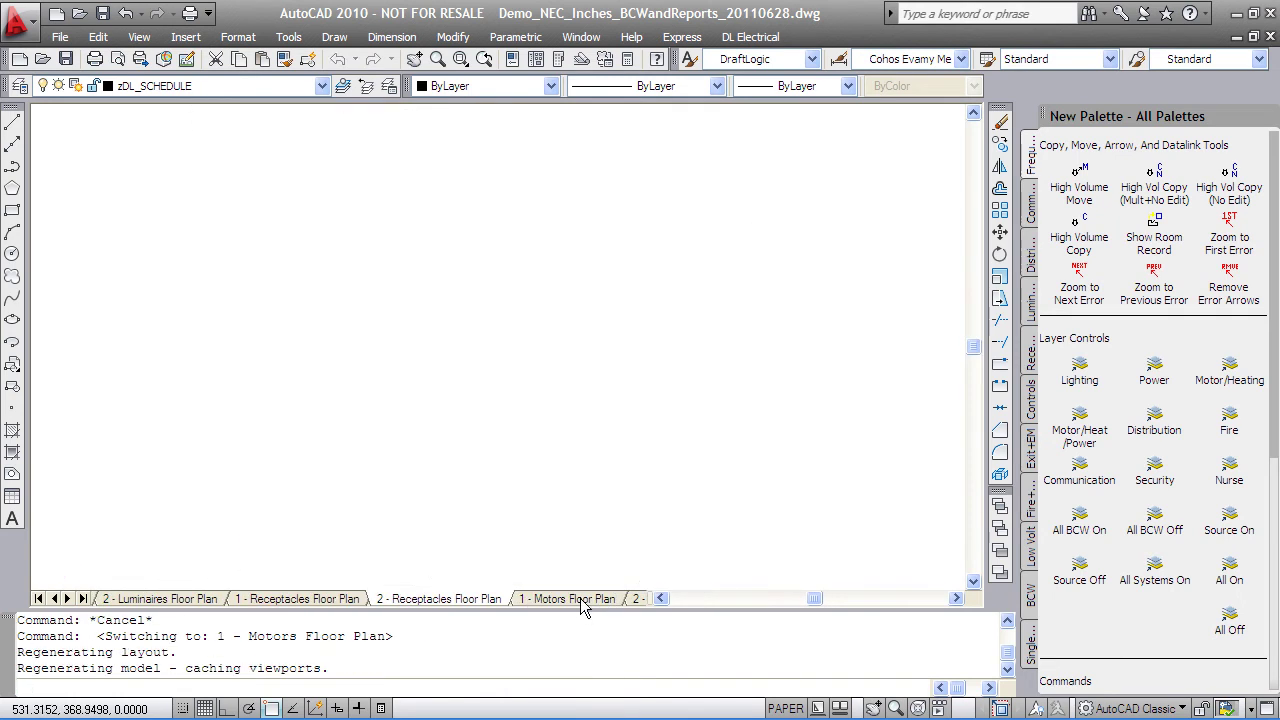
left_click(634, 600)
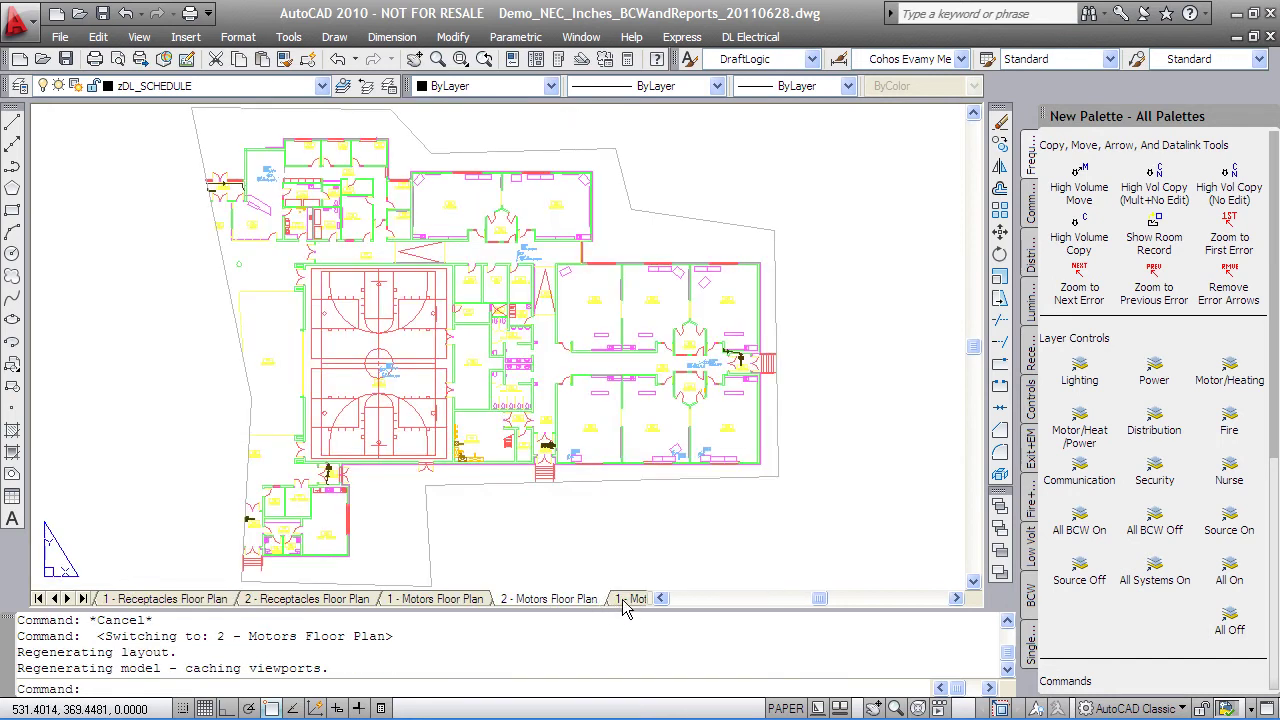
left_click(624, 600)
left_click(616, 601)
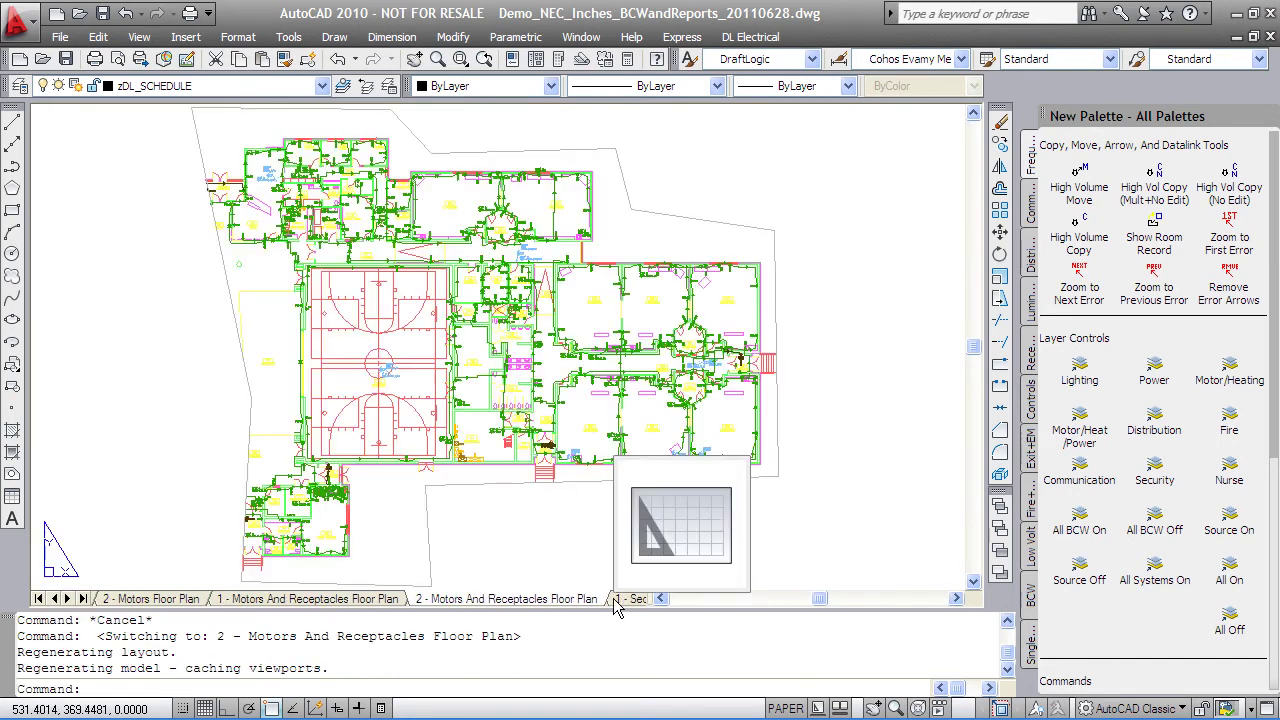
left_click(617, 600)
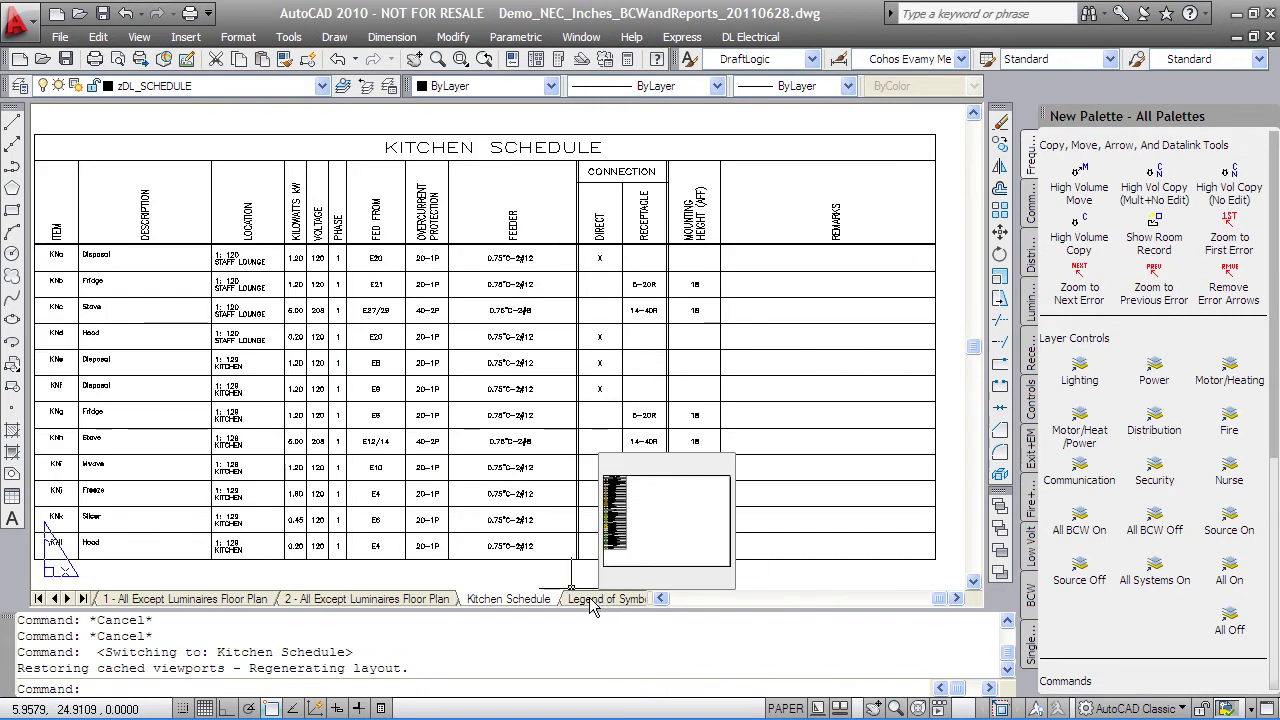
View the Legend of Symbols(P) and Legend of Symbols(L) sheets, then the Luminaire Catalogue
left_click(592, 600)
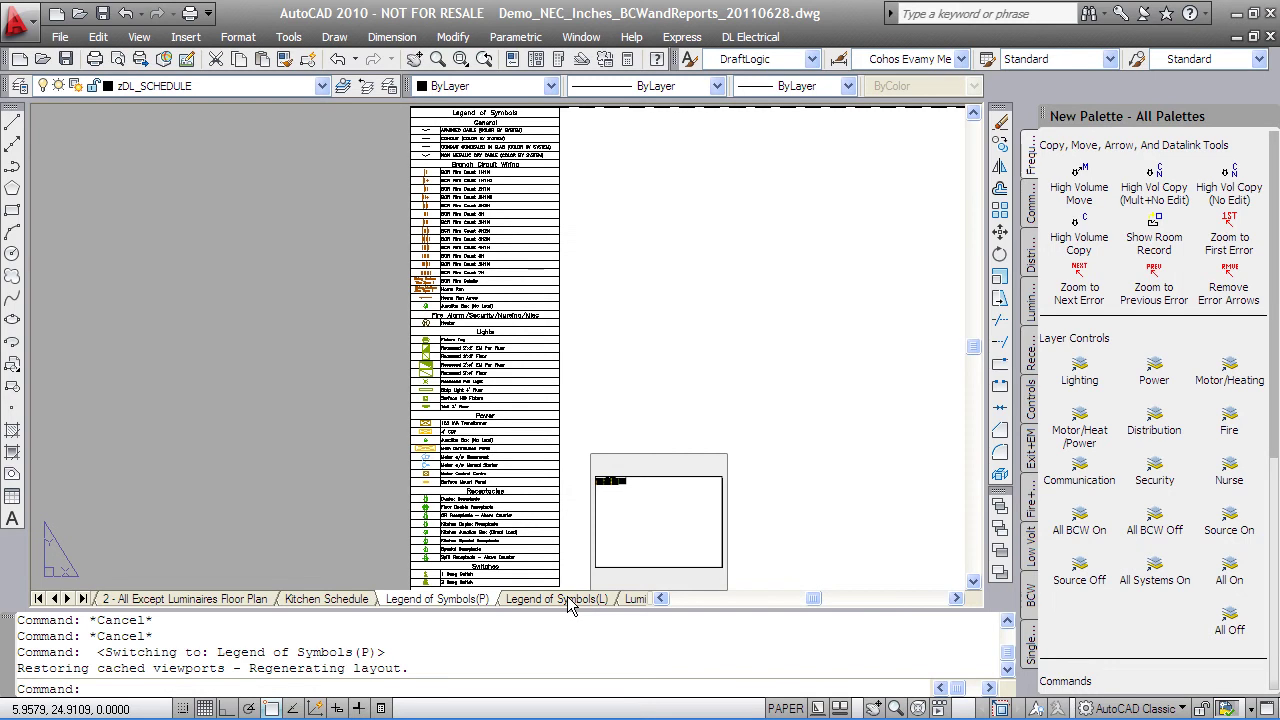
left_click(568, 600)
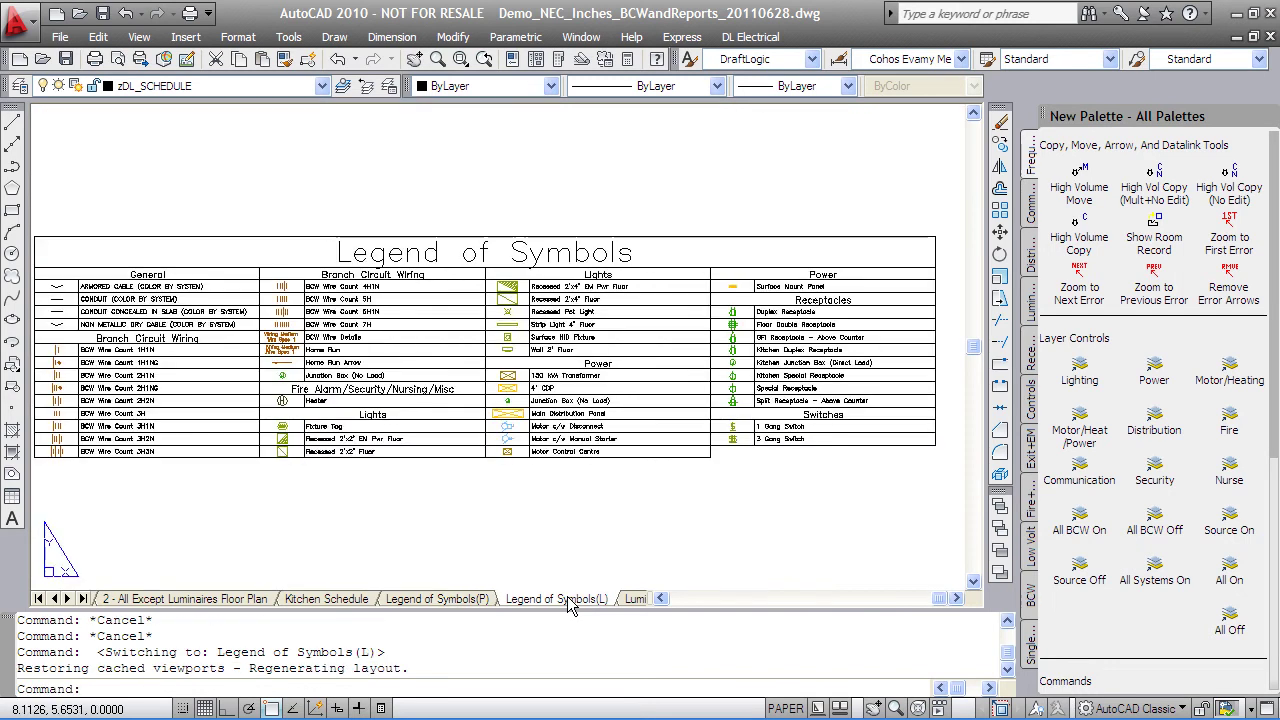
left_click(632, 599)
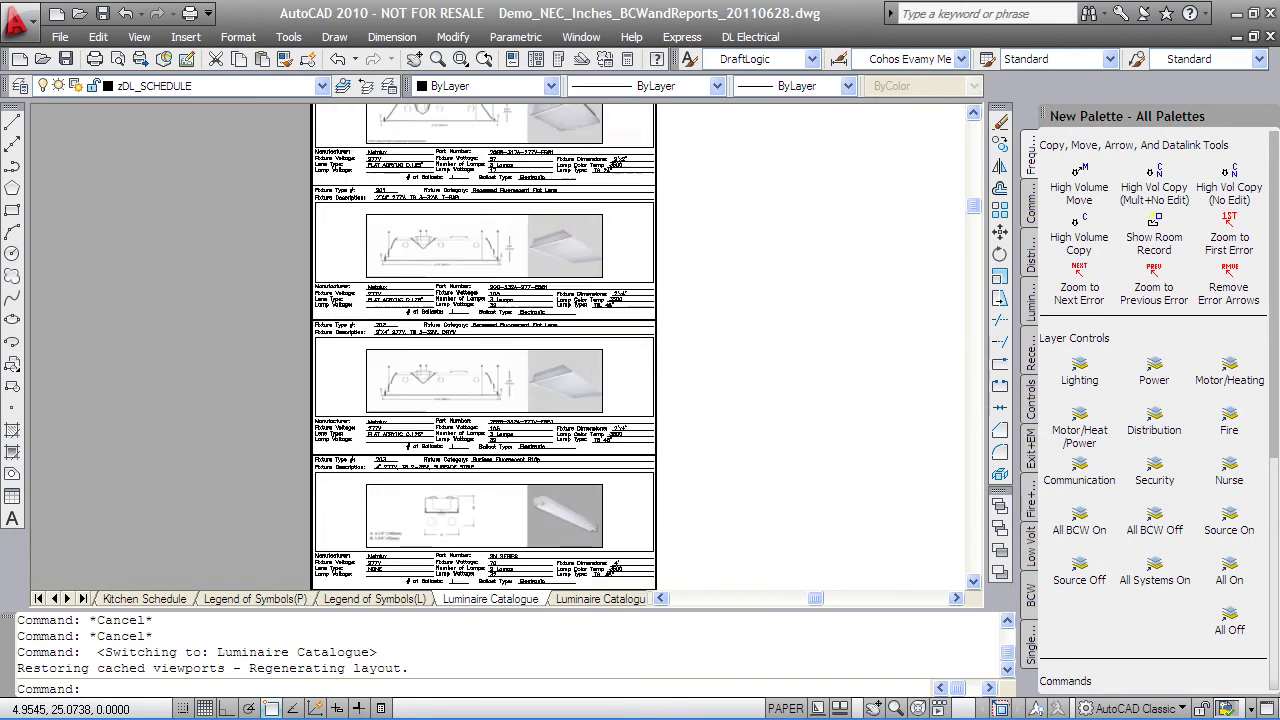
Inspect the top of the Luminaire Catalogue, then view Luminaire Catalogue_2 and the Luminaire Schedule
scroll(428, 341, "up", 4)
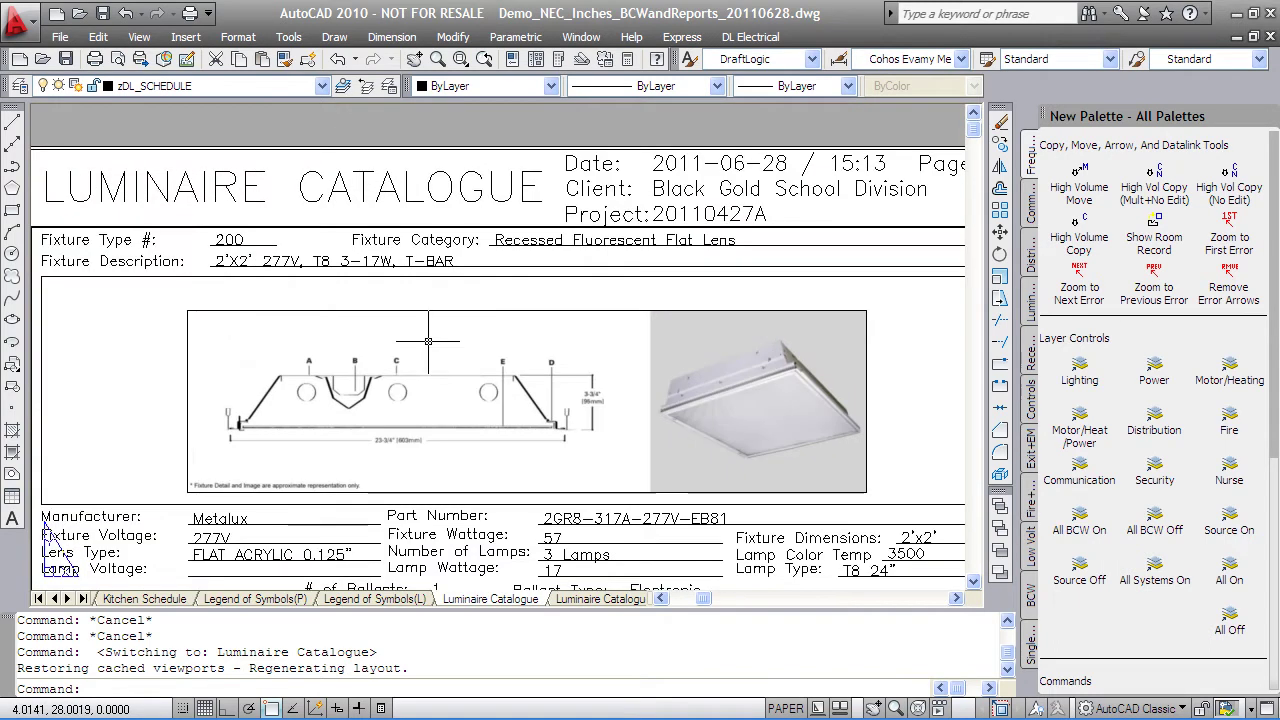
scroll(505, 362, "down", 2)
middle_click_drag(512, 387, 512, 329)
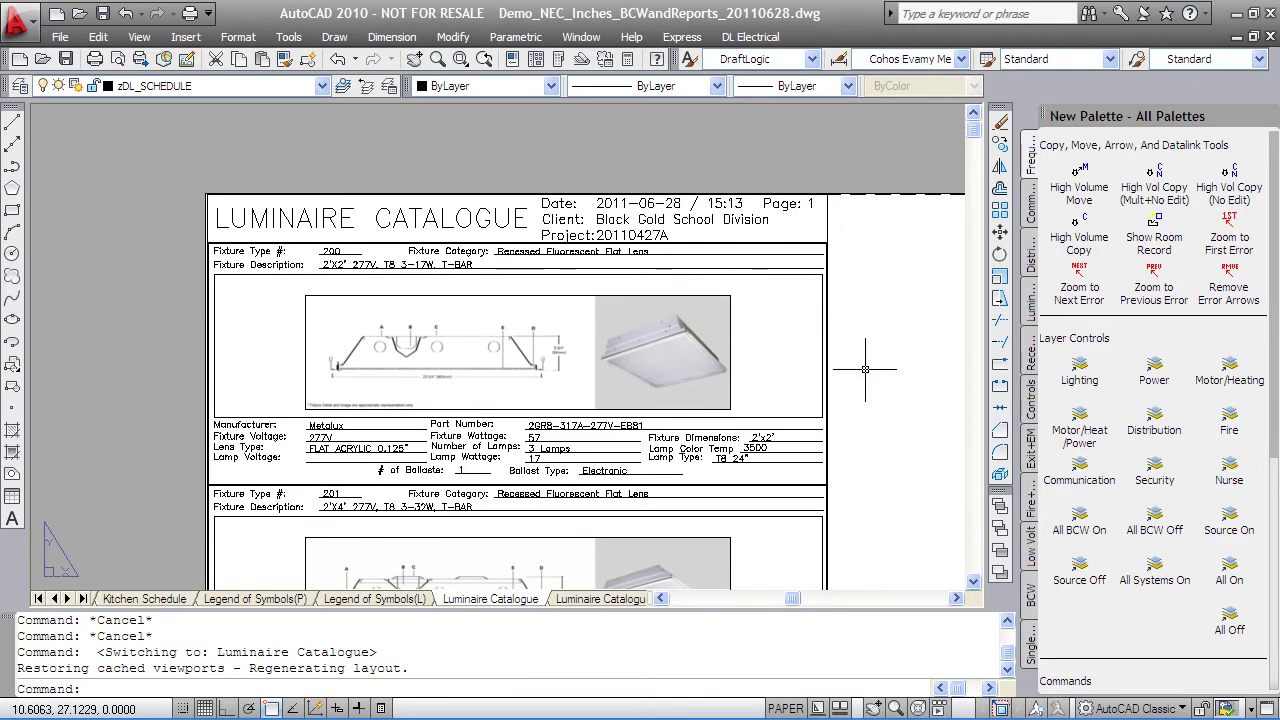
left_click(619, 600)
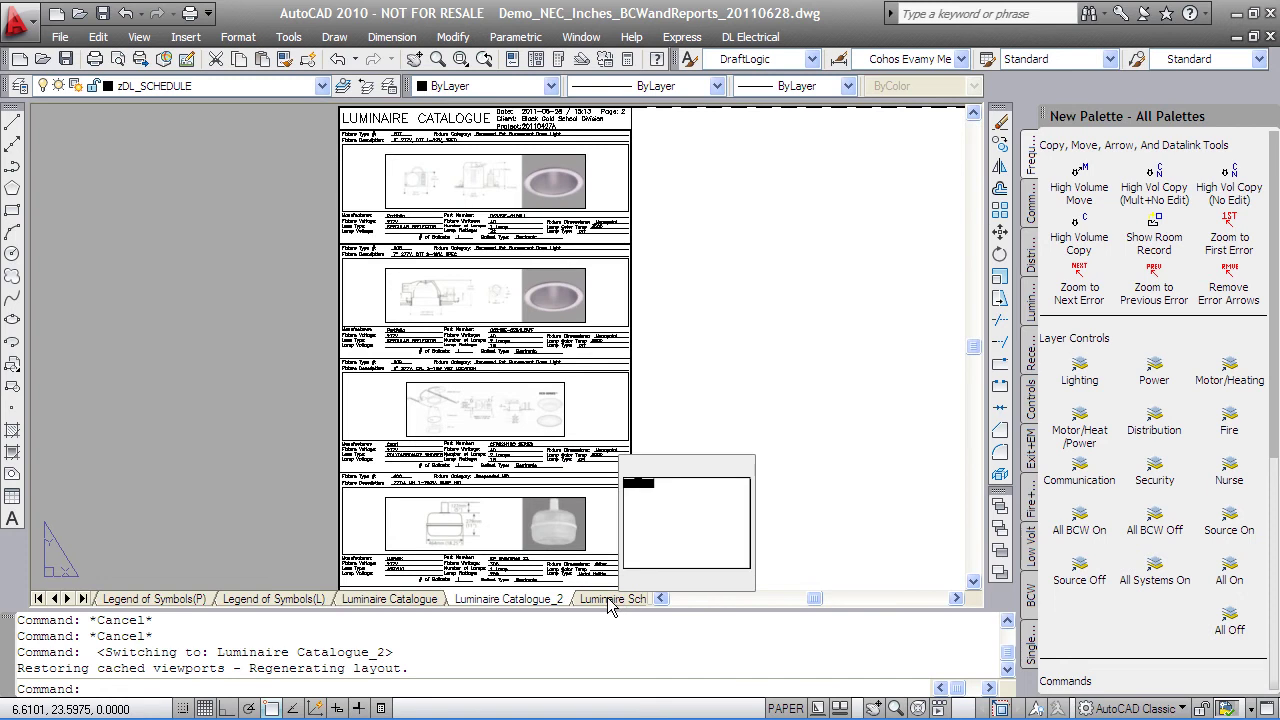
left_click(609, 600)
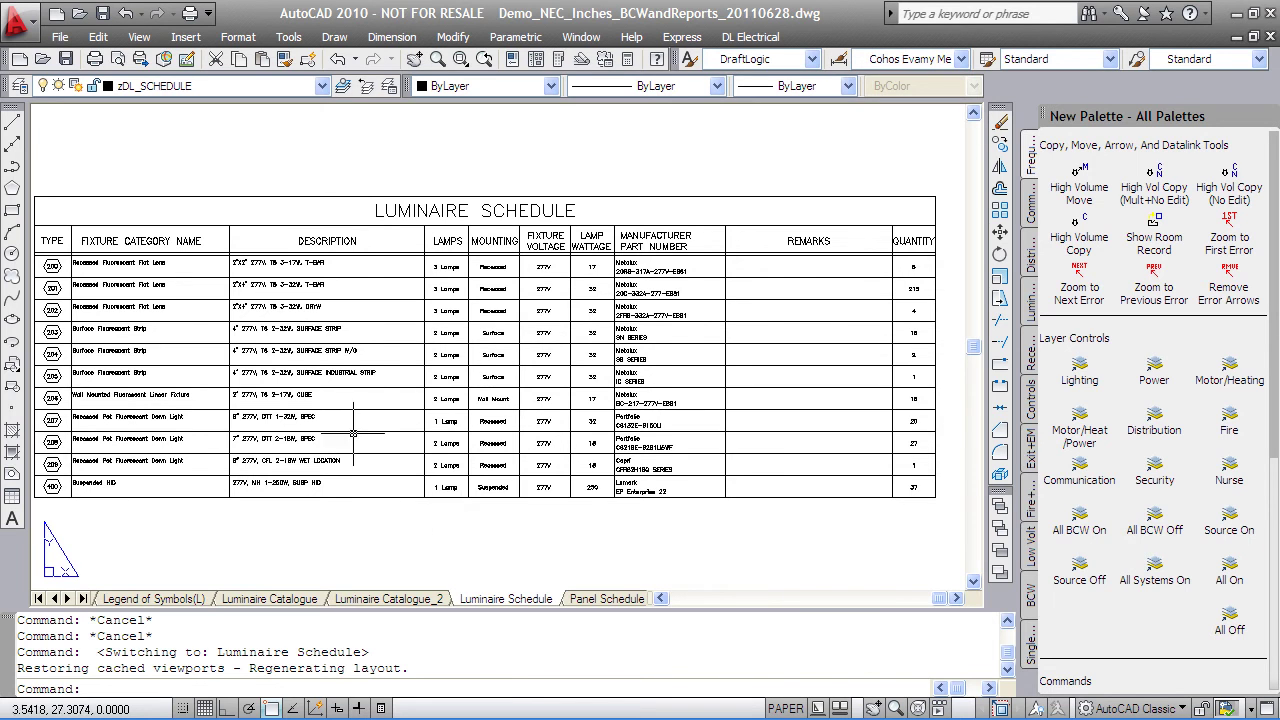
scroll(30, 295, "up", 3)
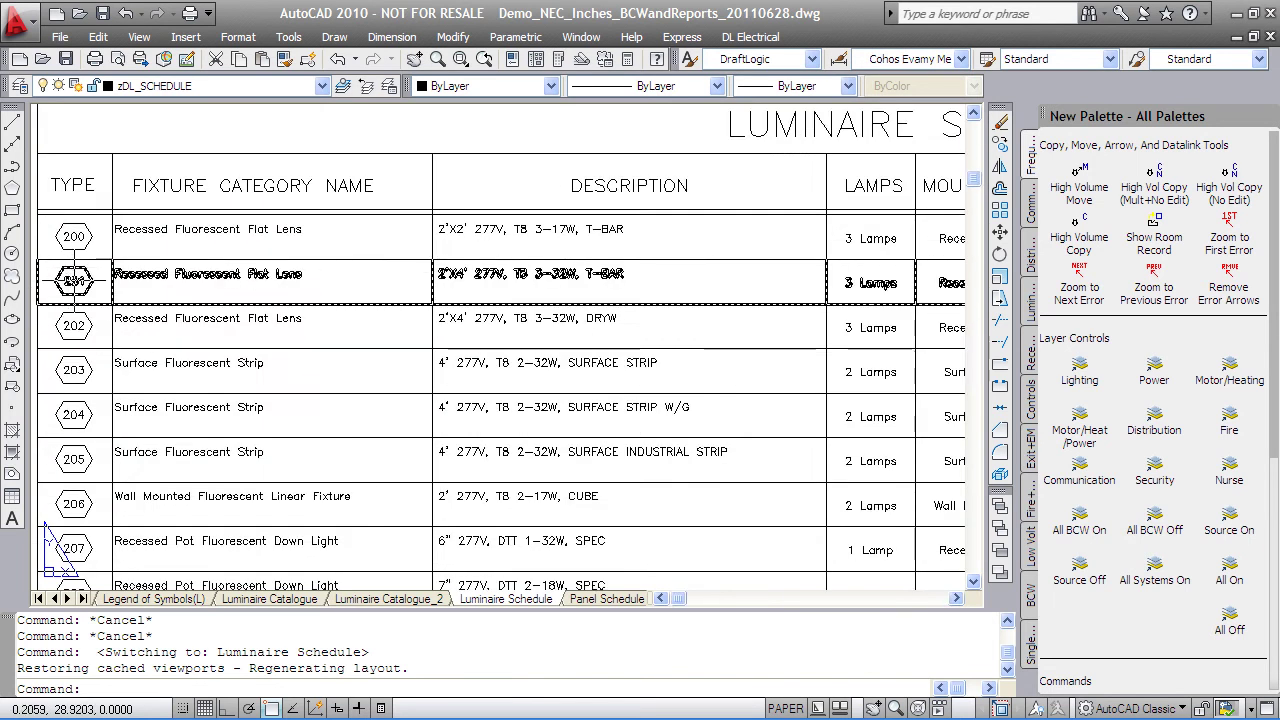
middle_click_drag(40, 290, 91, 425)
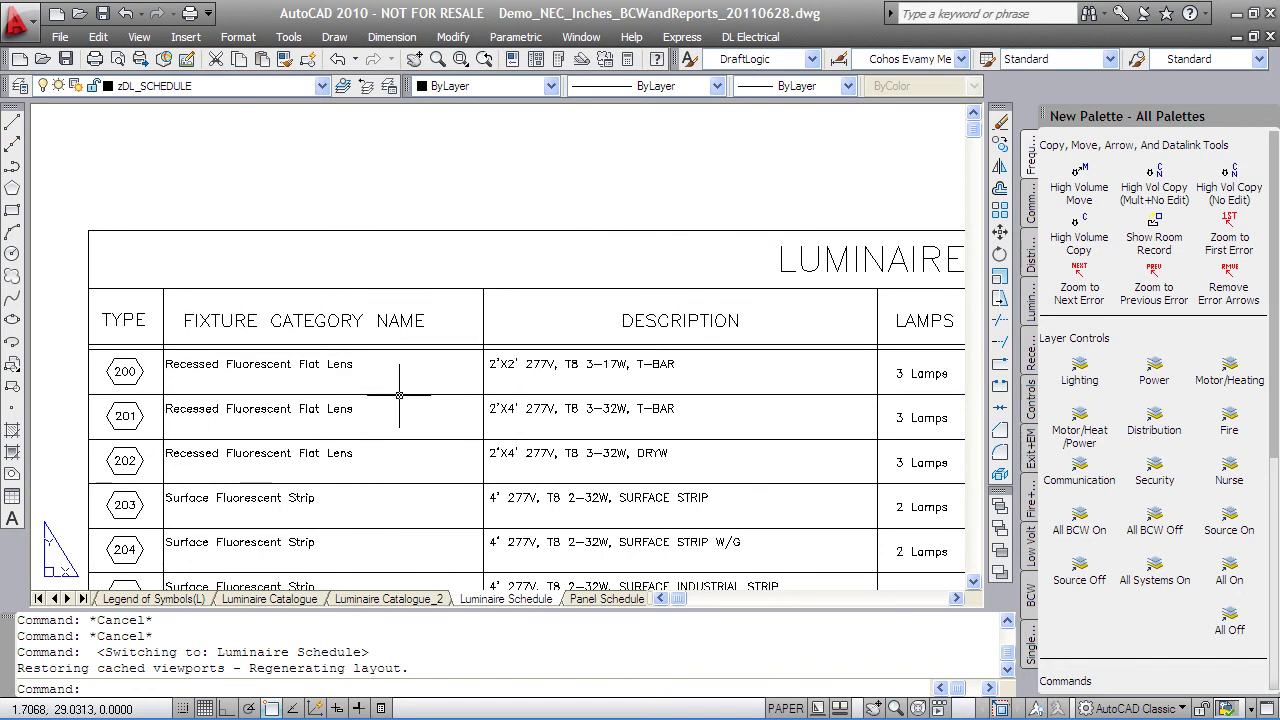
middle_click_drag(829, 374, 449, 341)
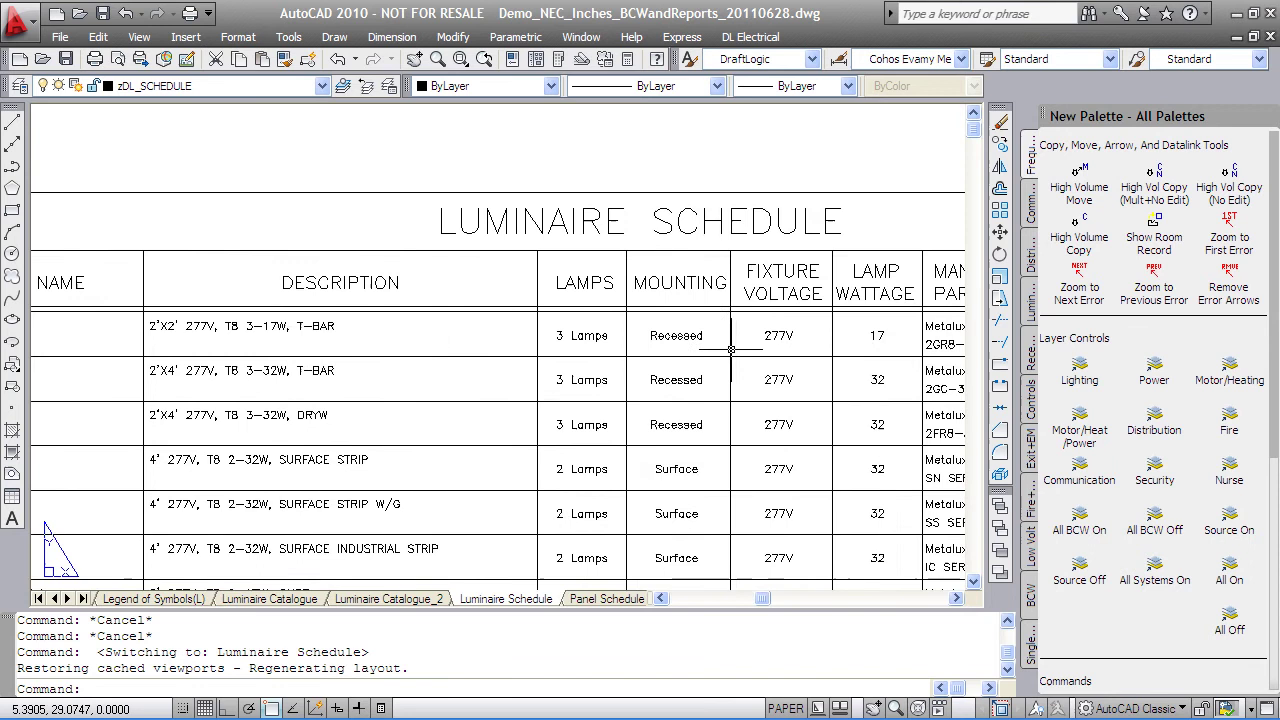
middle_click_drag(730, 340, 300, 350)
middle_click_drag(606, 340, 378, 341)
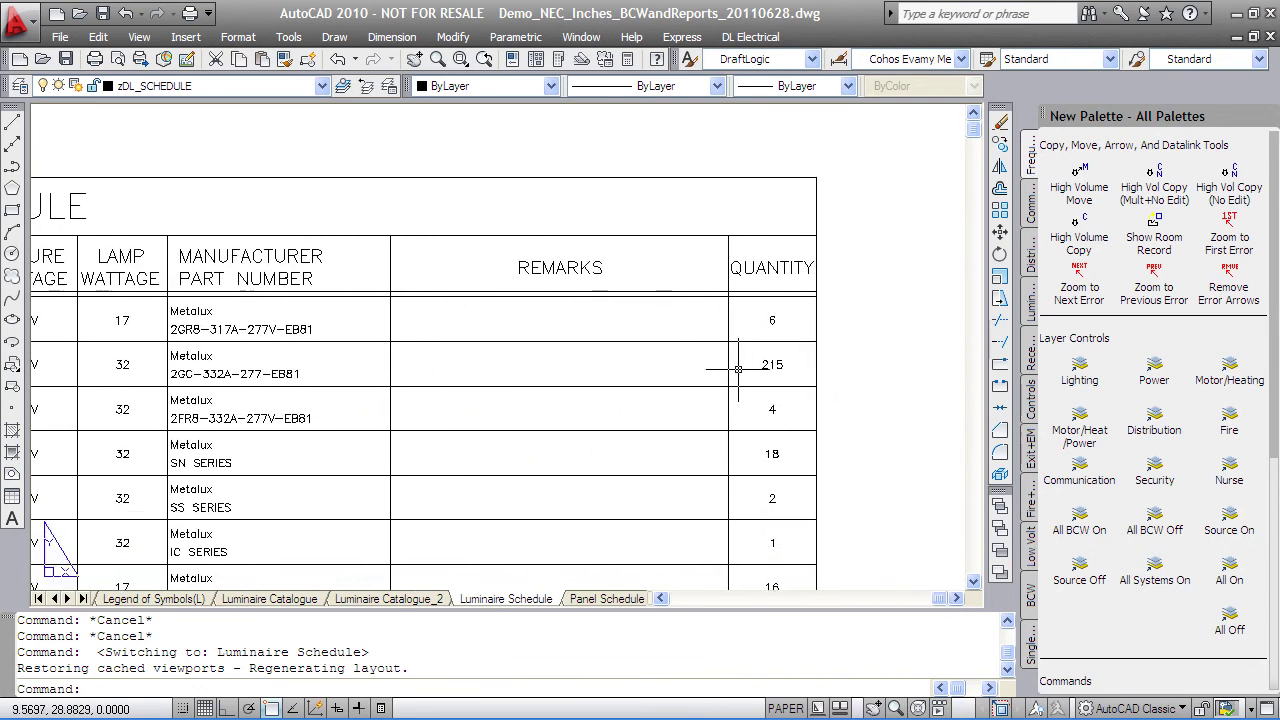
scroll(607, 493, "down", 2)
scroll(607, 493, "down", 3)
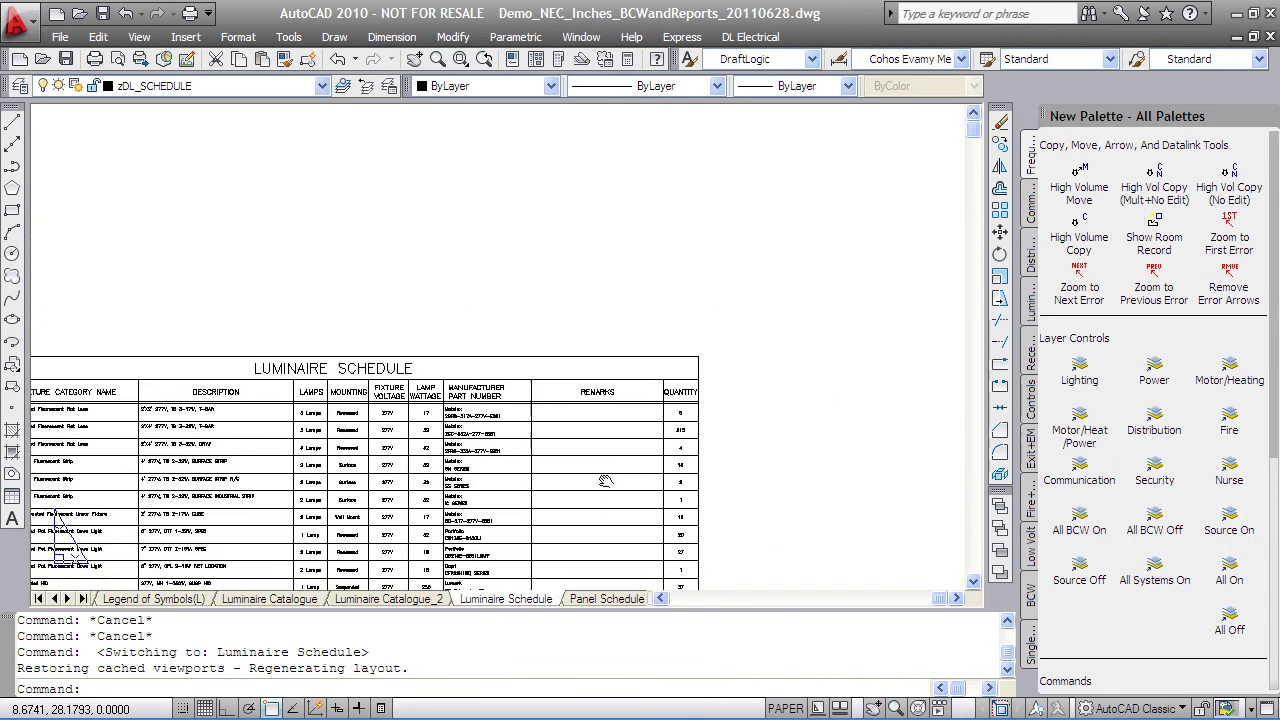
left_click(603, 598)
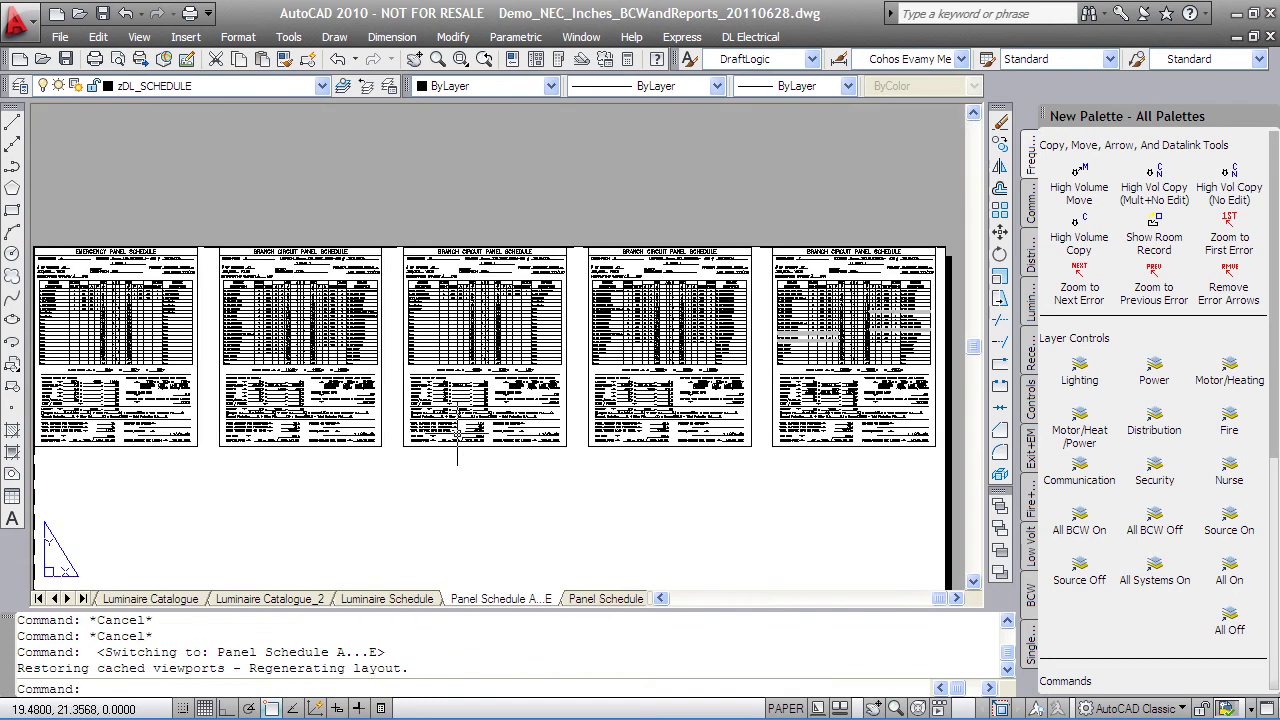
scroll(240, 240, "up", 3)
middle_click_drag(565, 392, 523, 370)
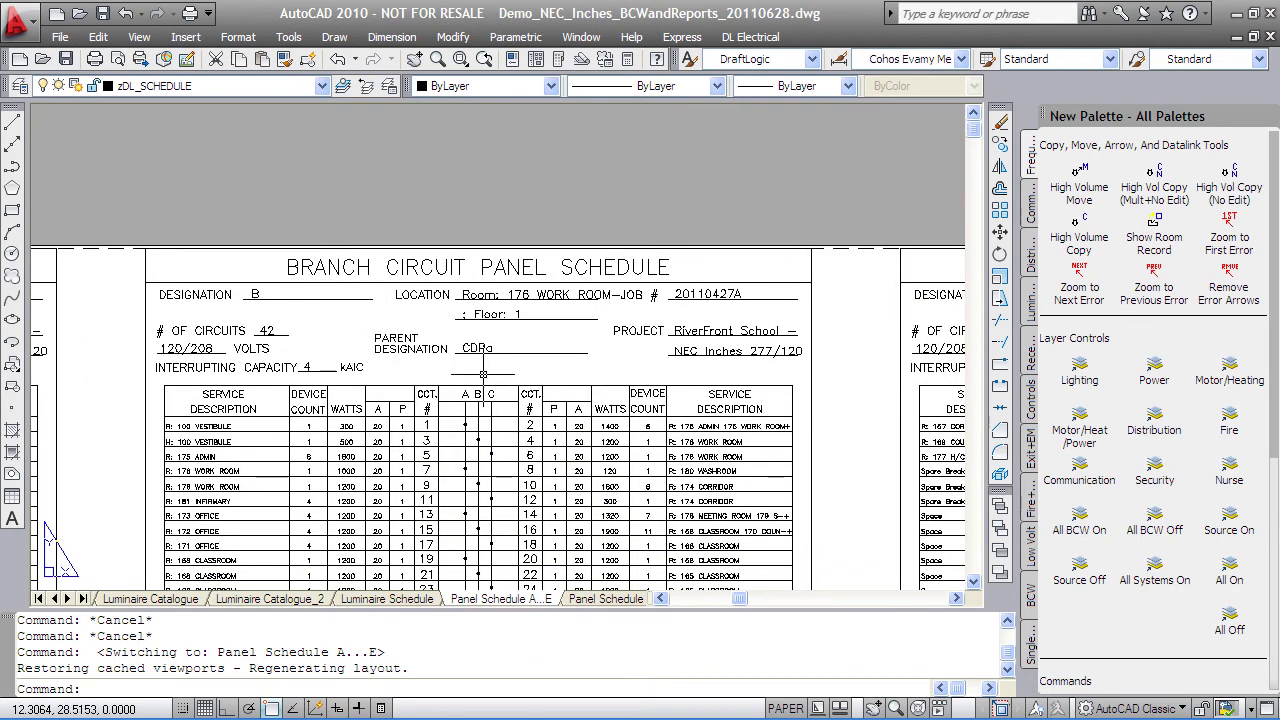
scroll(400, 460, "up", 2)
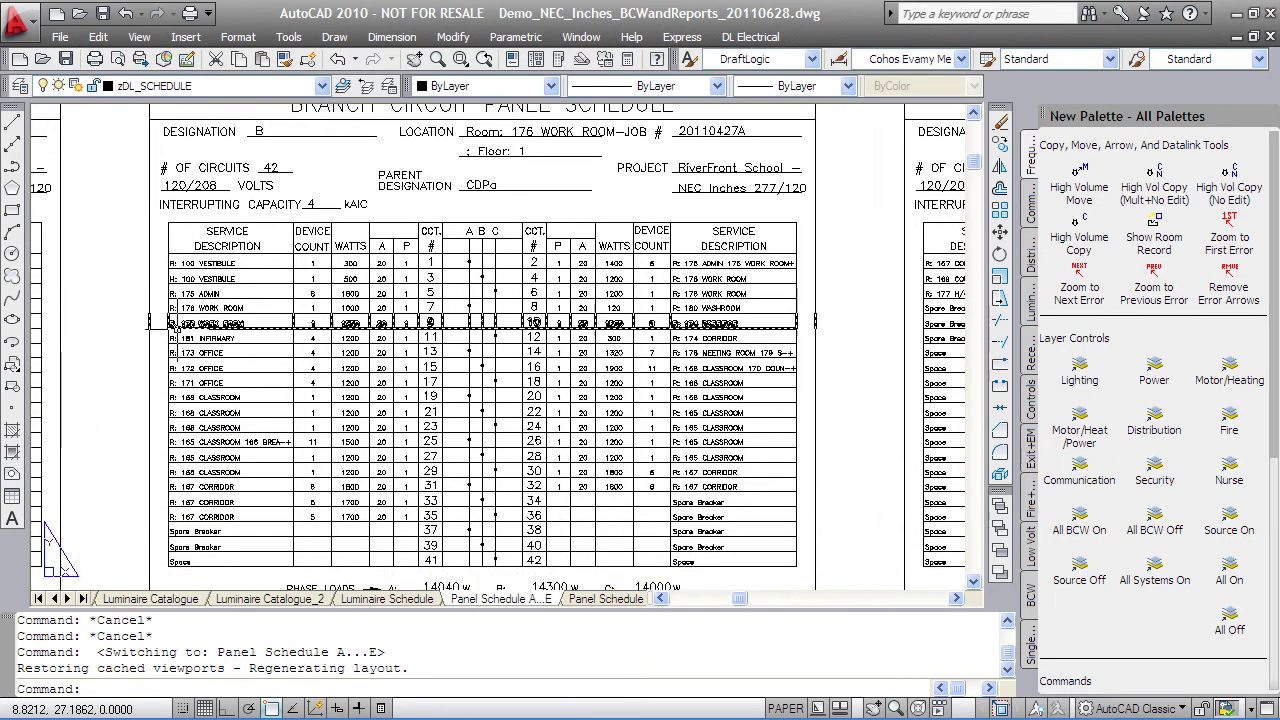
scroll(187, 262, "up", 3)
middle_click_drag(187, 262, 282, 392)
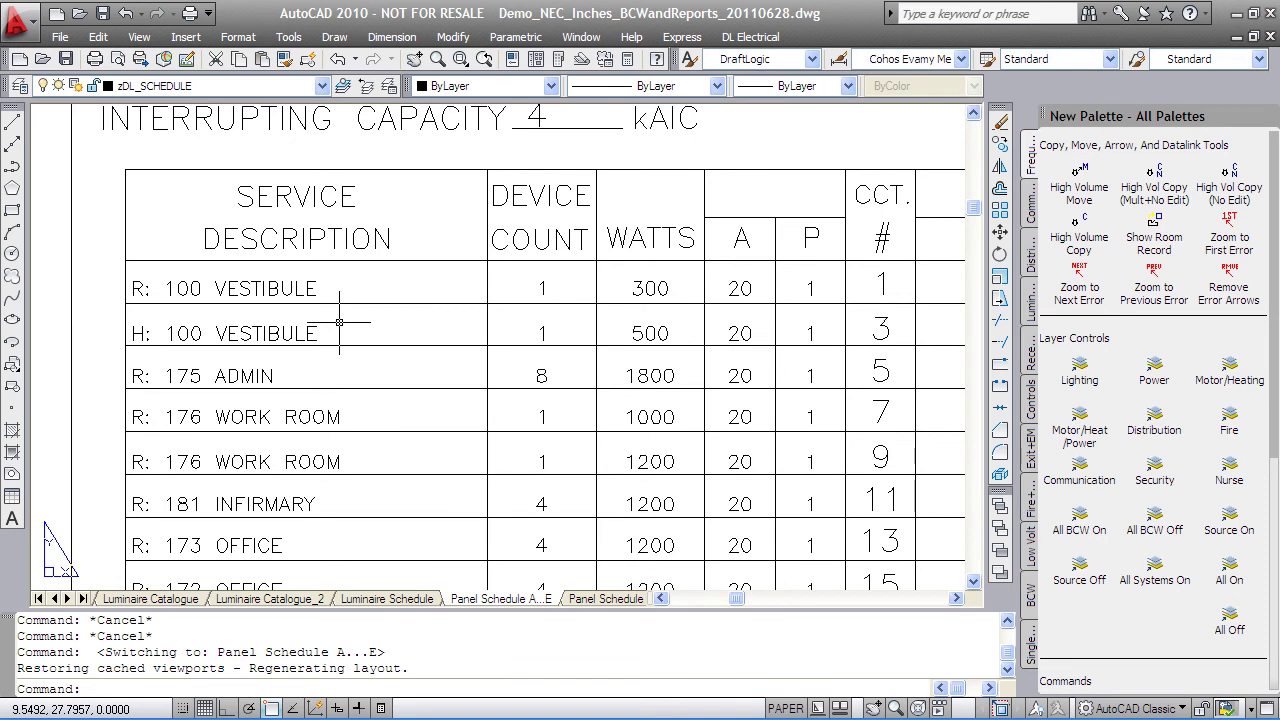
mouse_move(558, 322)
middle_mouse_down()
mouse_move(417, 325)
mouse_move(180, 297)
middle_mouse_up()
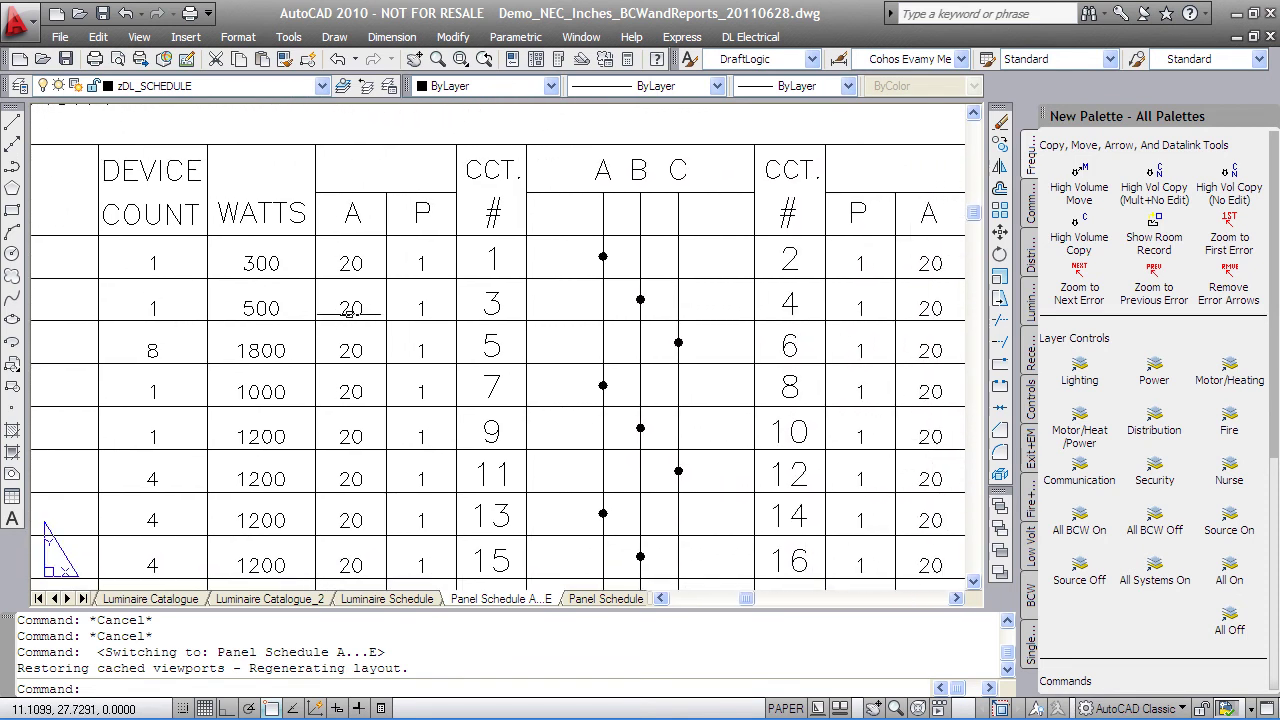
middle_click_drag(366, 305, 260, 304)
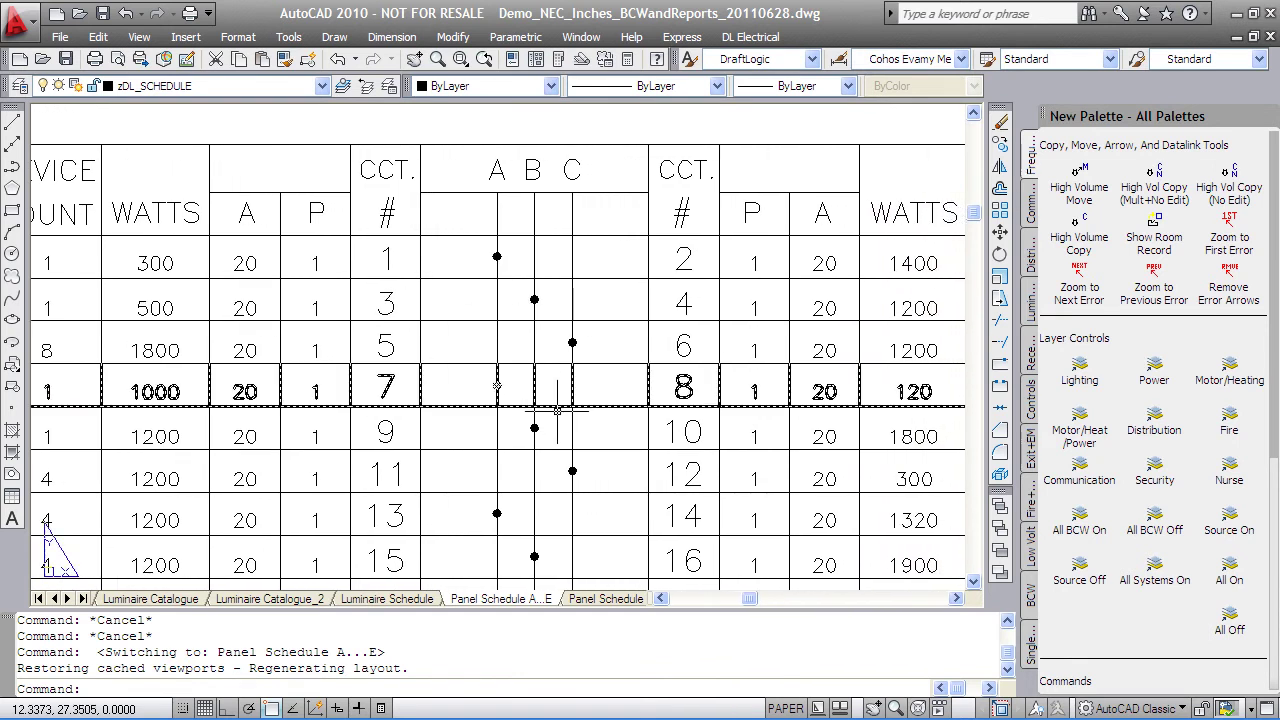
scroll(560, 410, "down", 2)
scroll(557, 413, "down", 3)
scroll(545, 333, "up", 4)
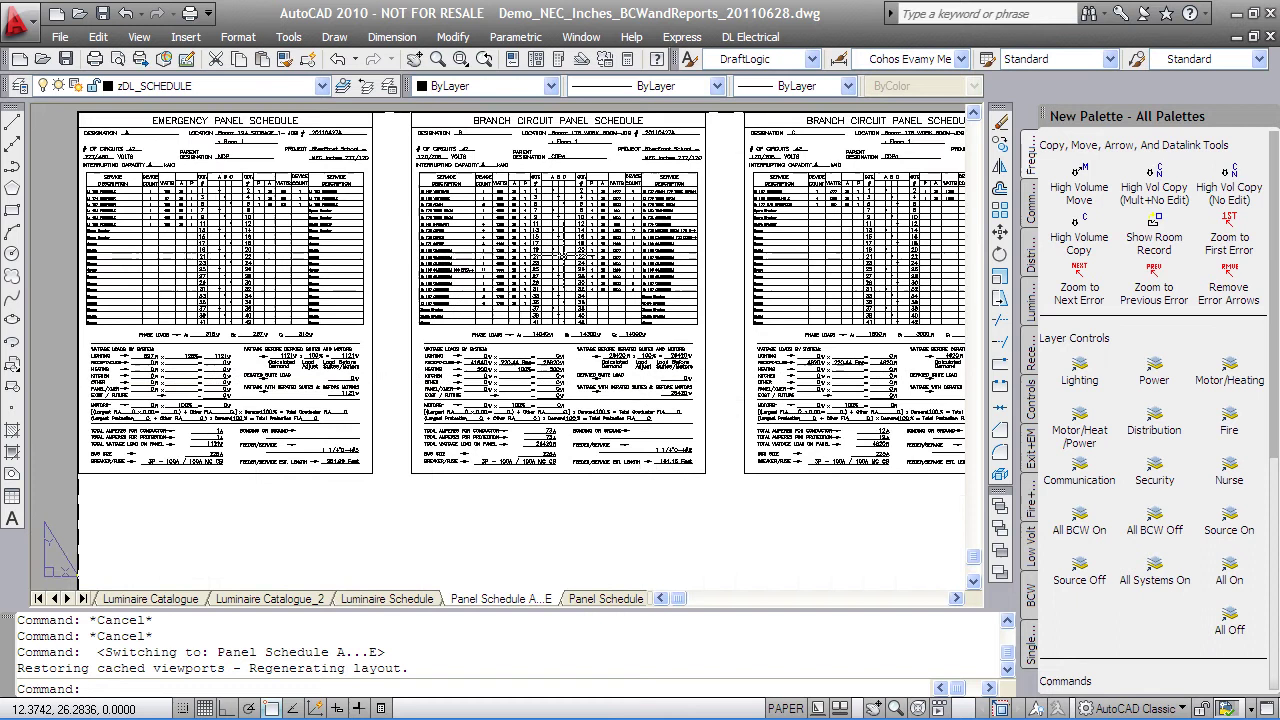
Pan down the panel schedule to review its load totals and feeder and breaker totals
middle_click_drag(545, 460, 512, 295)
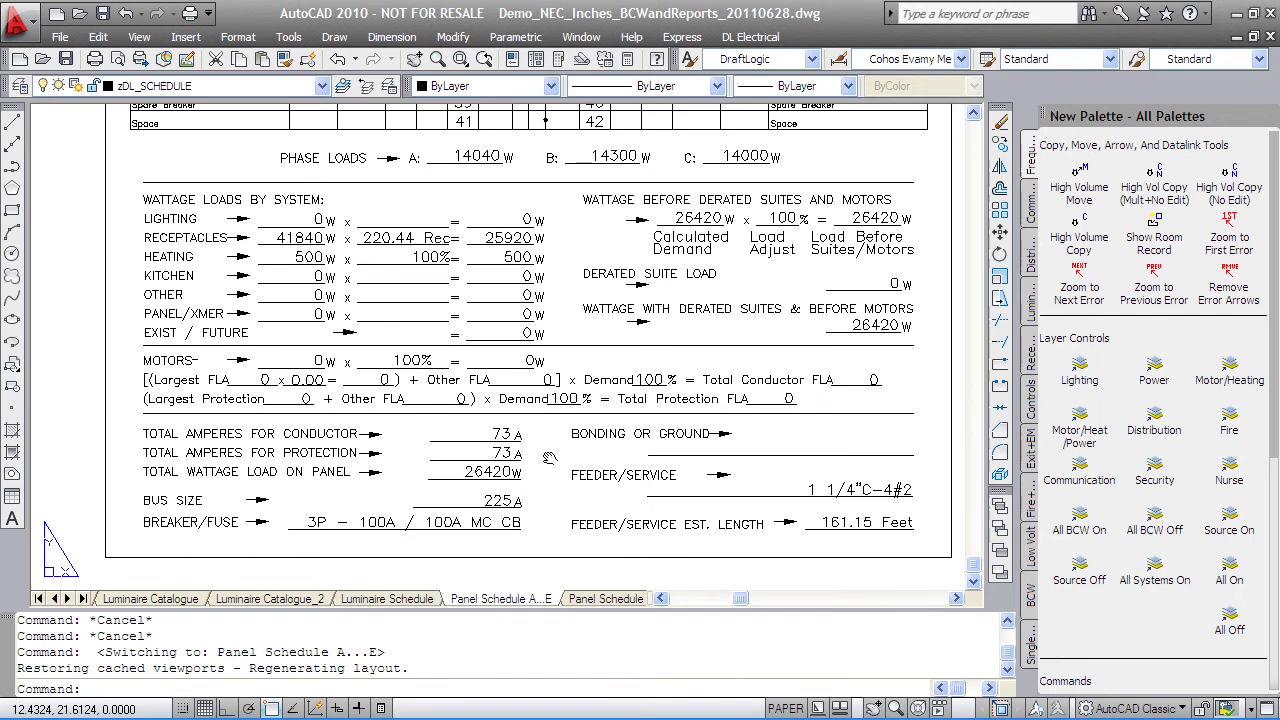
middle_click_drag(549, 458, 545, 345)
scroll(557, 306, "up", 2)
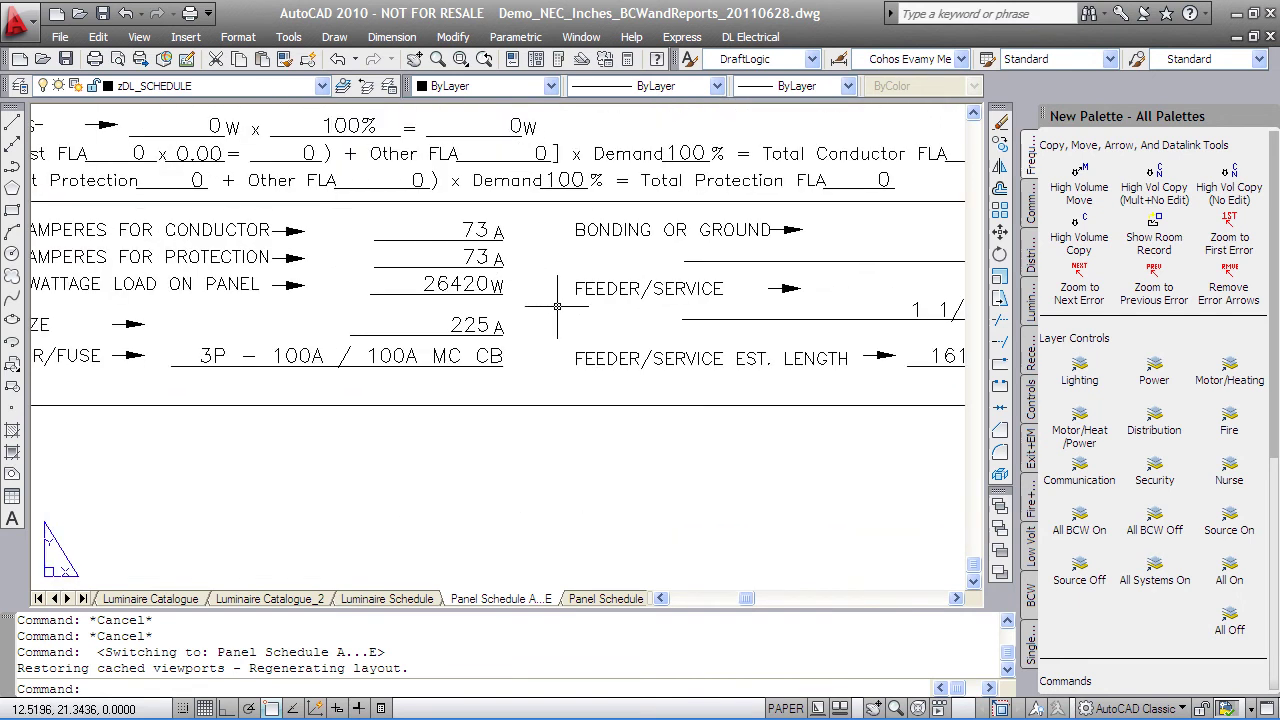
scroll(557, 306, "down", 2)
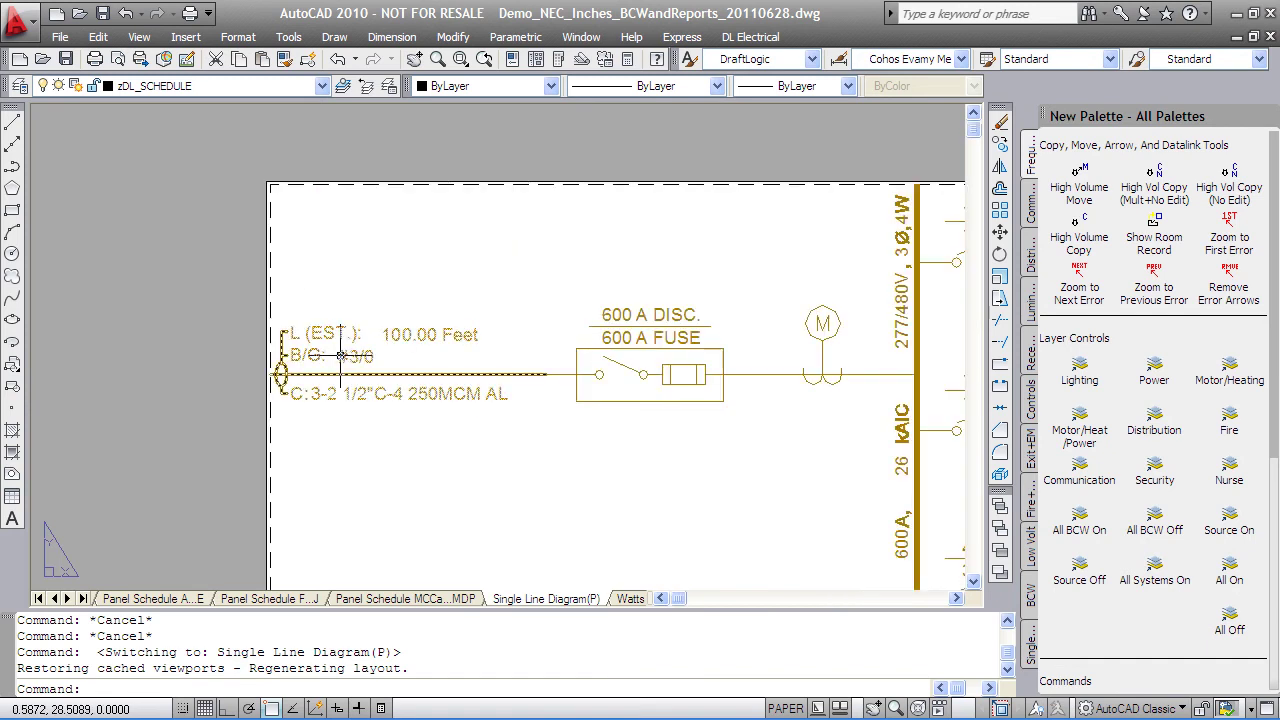
scroll(420, 450, "up", 10)
middle_click_drag(481, 472, 371, 445)
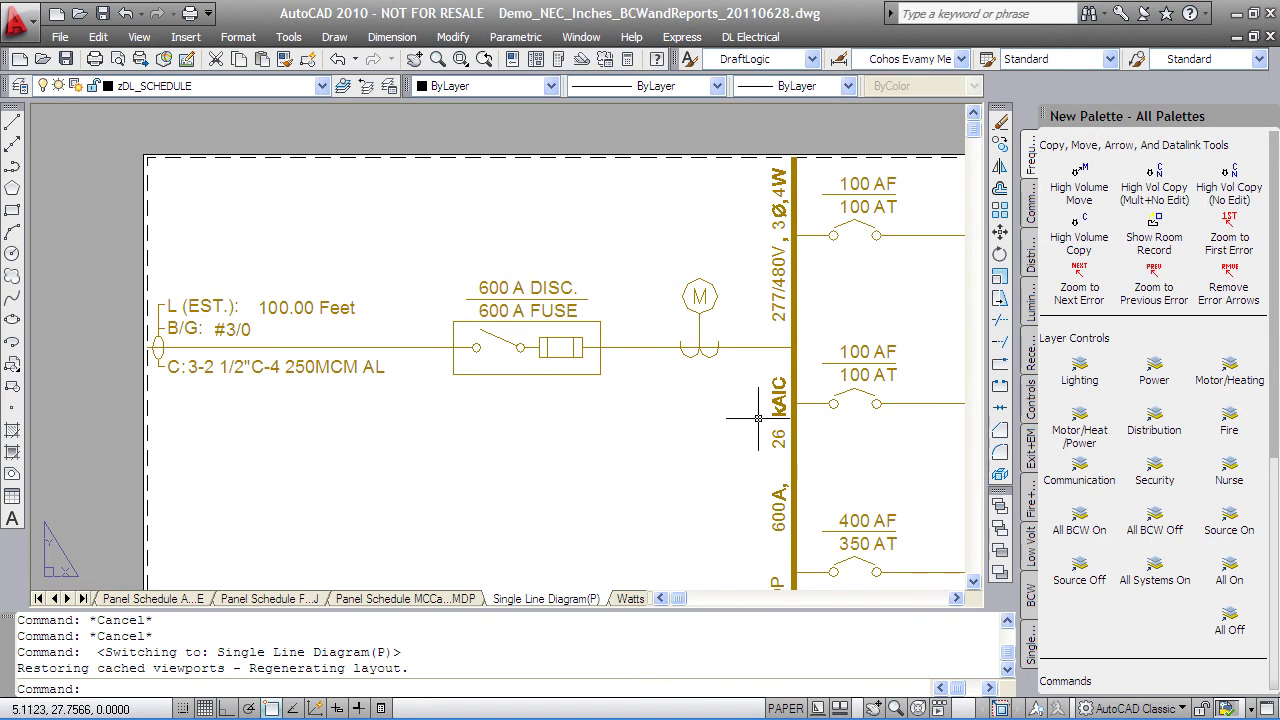
left_click_drag(741, 365, 823, 407)
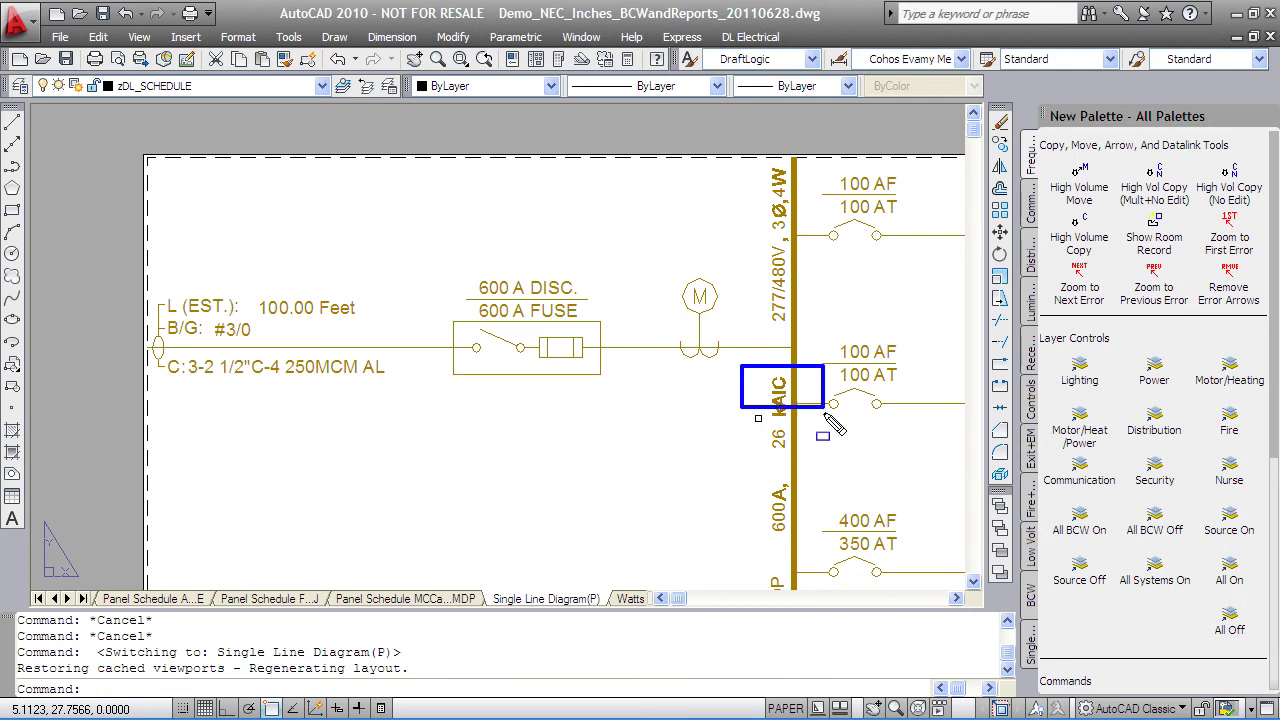
scroll(833, 425, "down", 3)
middle_click_drag(573, 381, 513, 321)
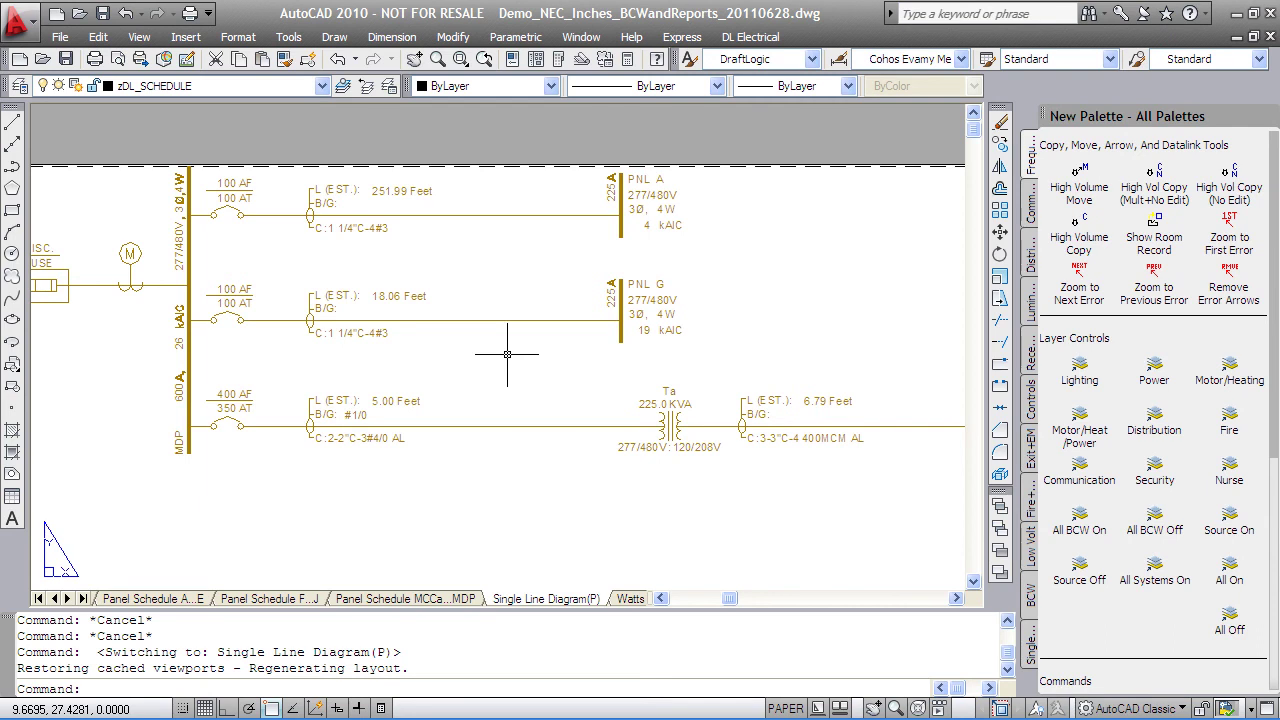
mouse_move(649, 380)
middle_mouse_down()
mouse_move(441, 297)
mouse_move(286, 360)
middle_mouse_up()
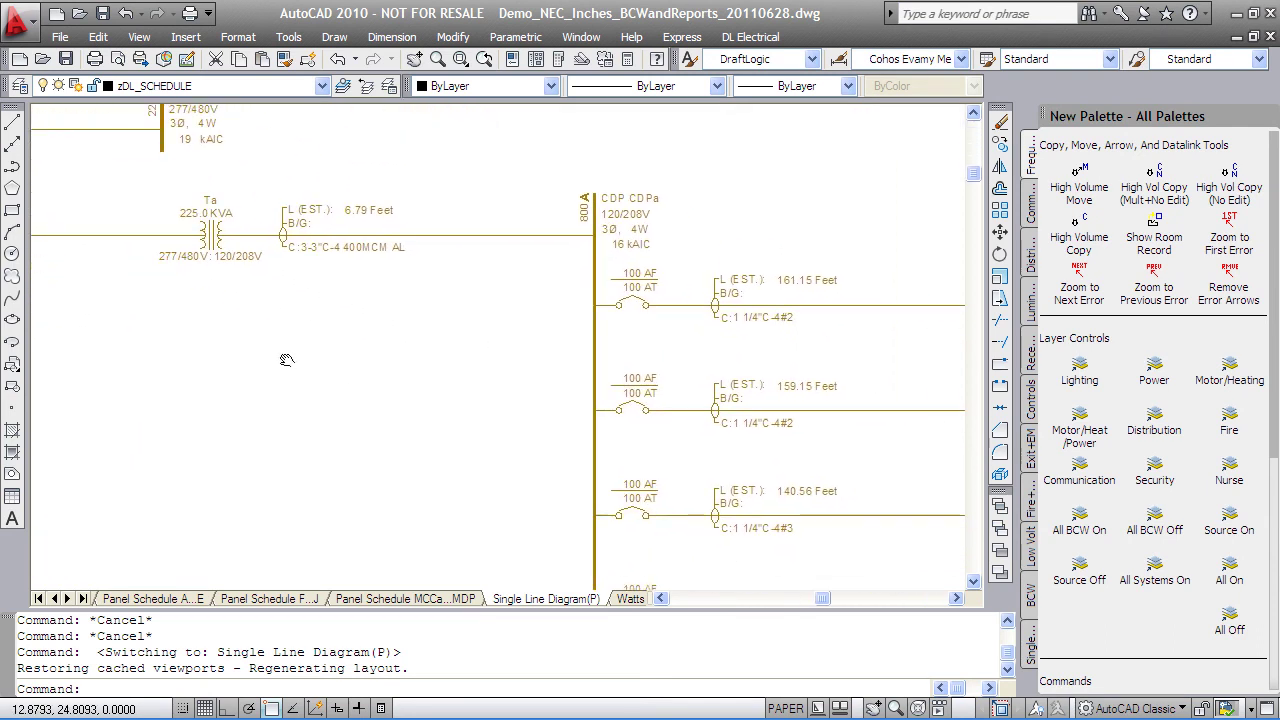
mouse_move(610, 450)
middle_mouse_down()
mouse_move(345, 385)
mouse_move(419, 399)
middle_mouse_up()
mouse_move(507, 415)
middle_mouse_down()
mouse_move(549, 414)
mouse_move(528, 398)
mouse_move(493, 293)
middle_mouse_up()
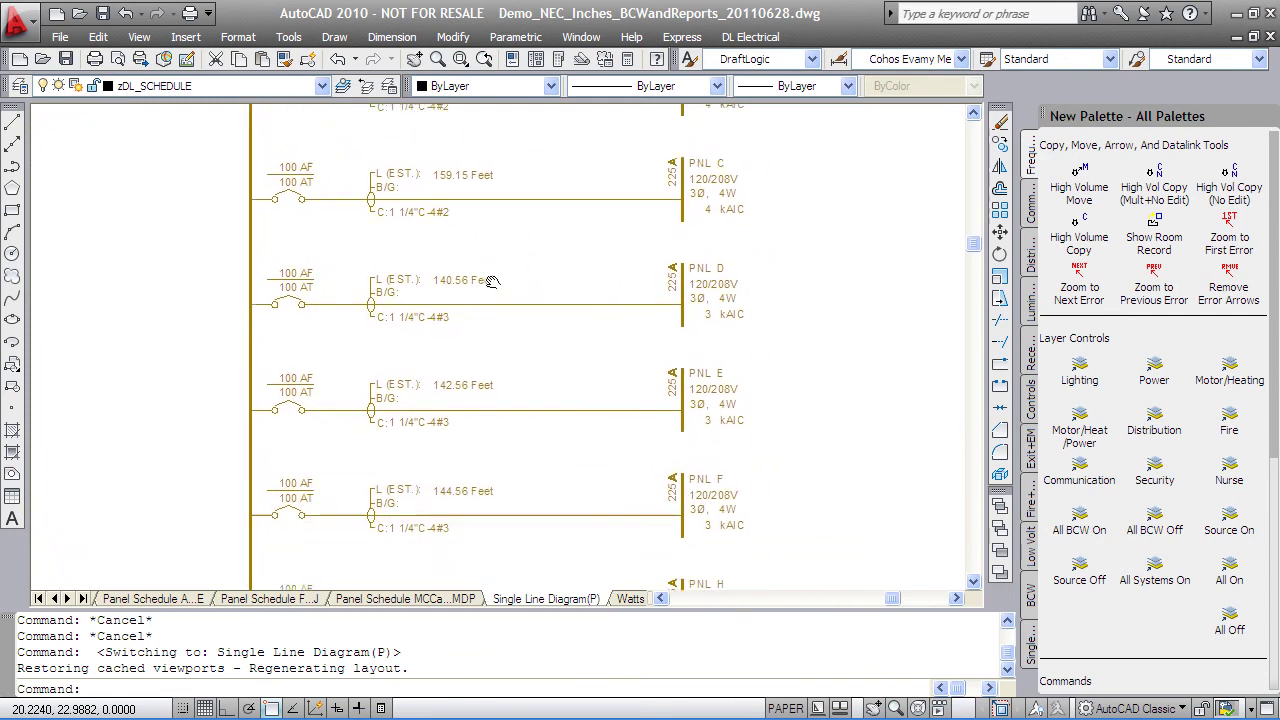
middle_click_drag(567, 509, 551, 409)
middle_click_drag(560, 486, 560, 297)
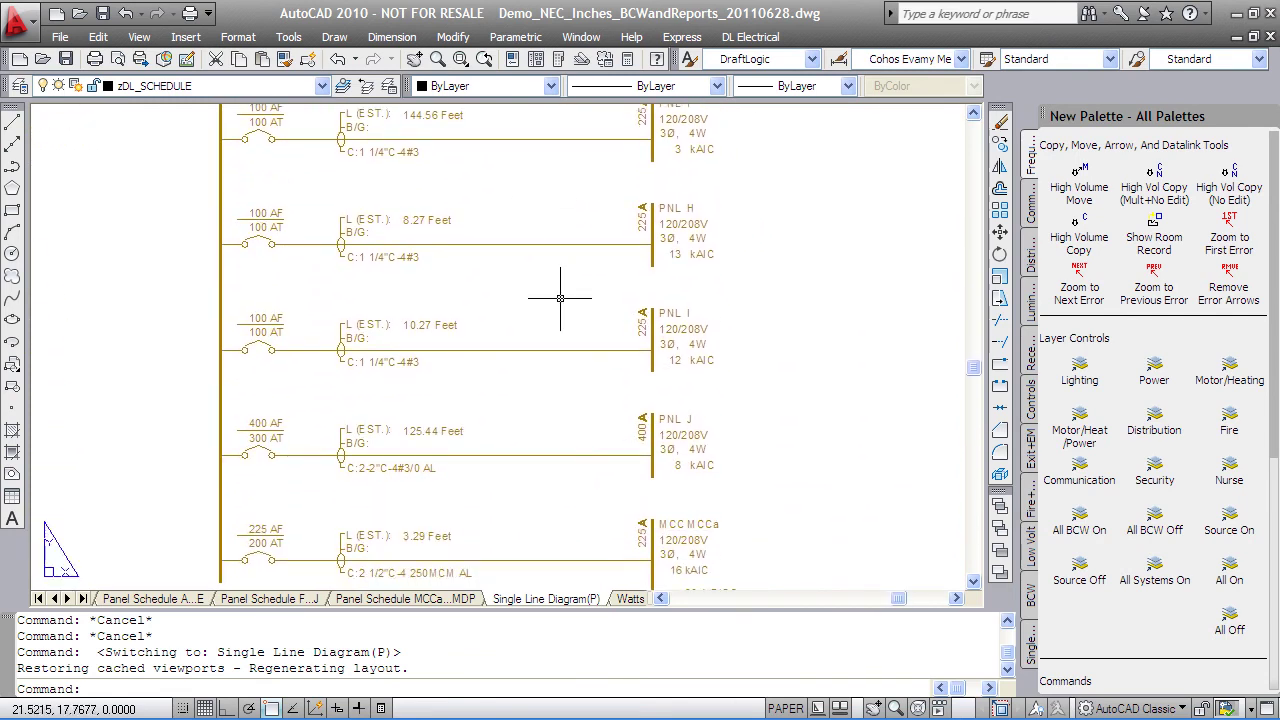
mouse_move(584, 441)
middle_mouse_down()
mouse_move(590, 304)
mouse_move(500, 290)
mouse_move(329, 363)
mouse_move(202, 330)
middle_mouse_up()
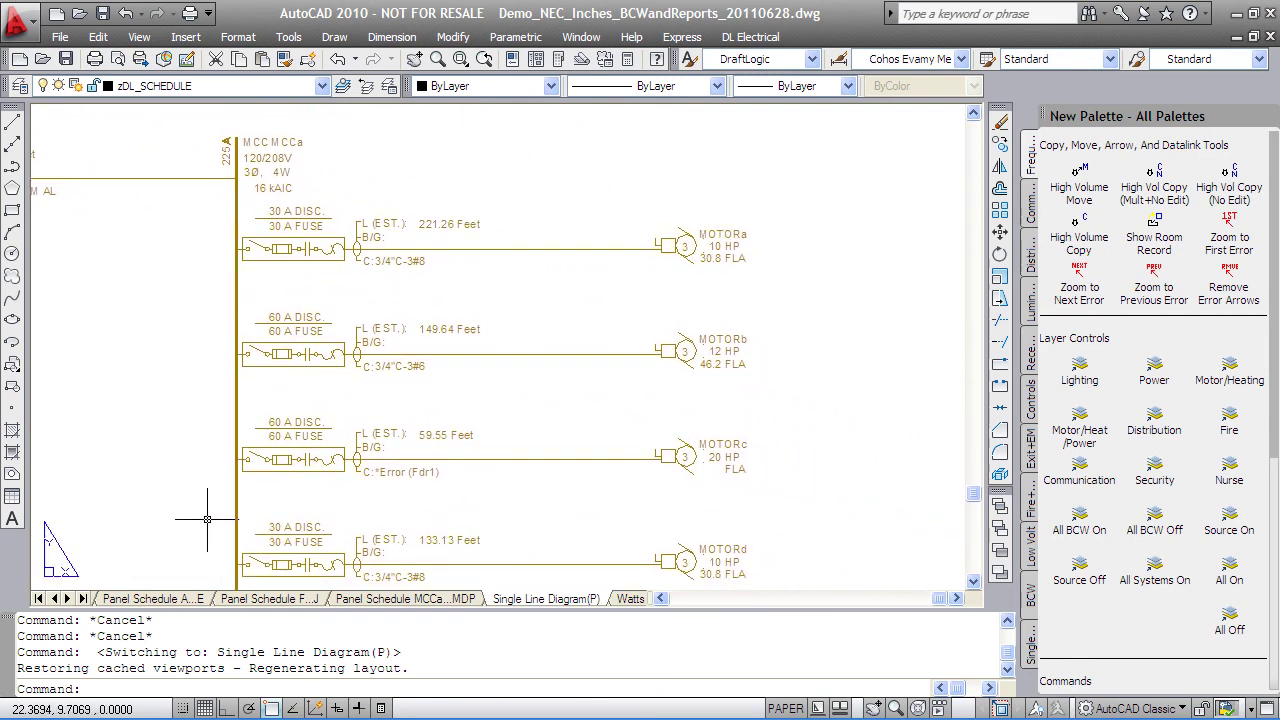
middle_click_drag(207, 519, 204, 451)
Show the Watts Per ft2 Report, zoomed in, then its Report_2 sheet with the 1.0728 total
key("ctrl+Page_Down")
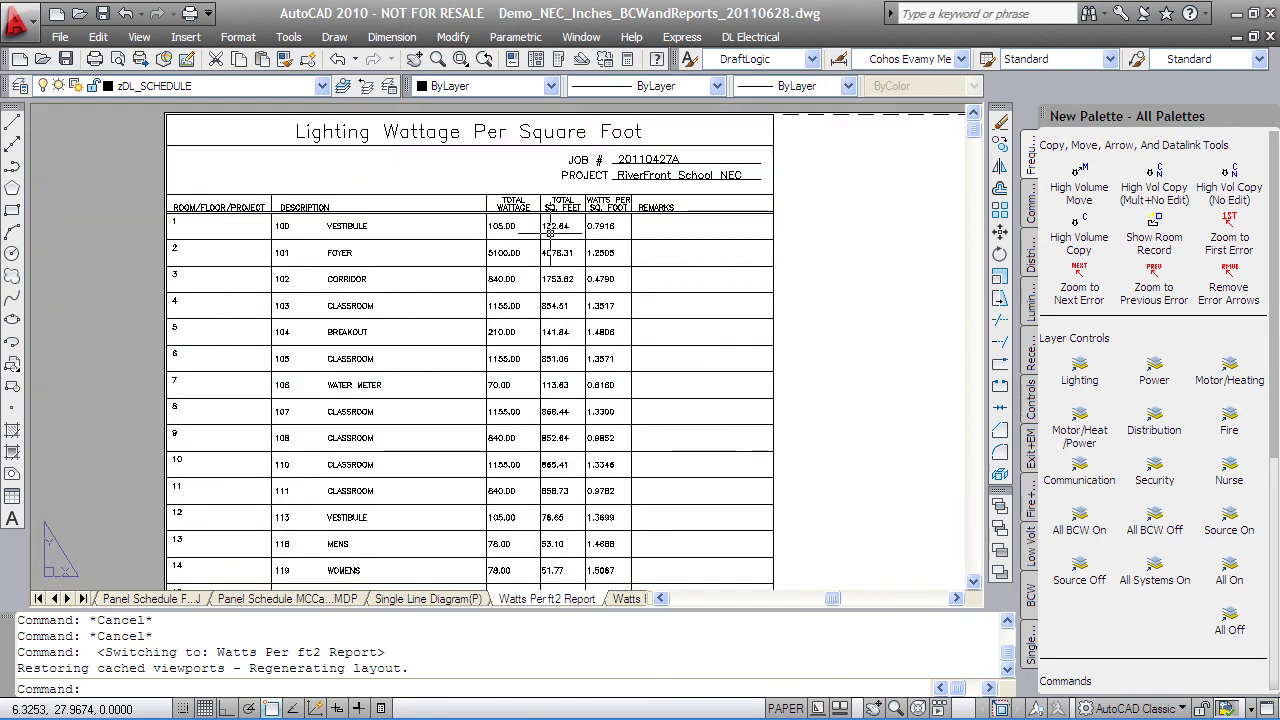
scroll(387, 210, "up", 2)
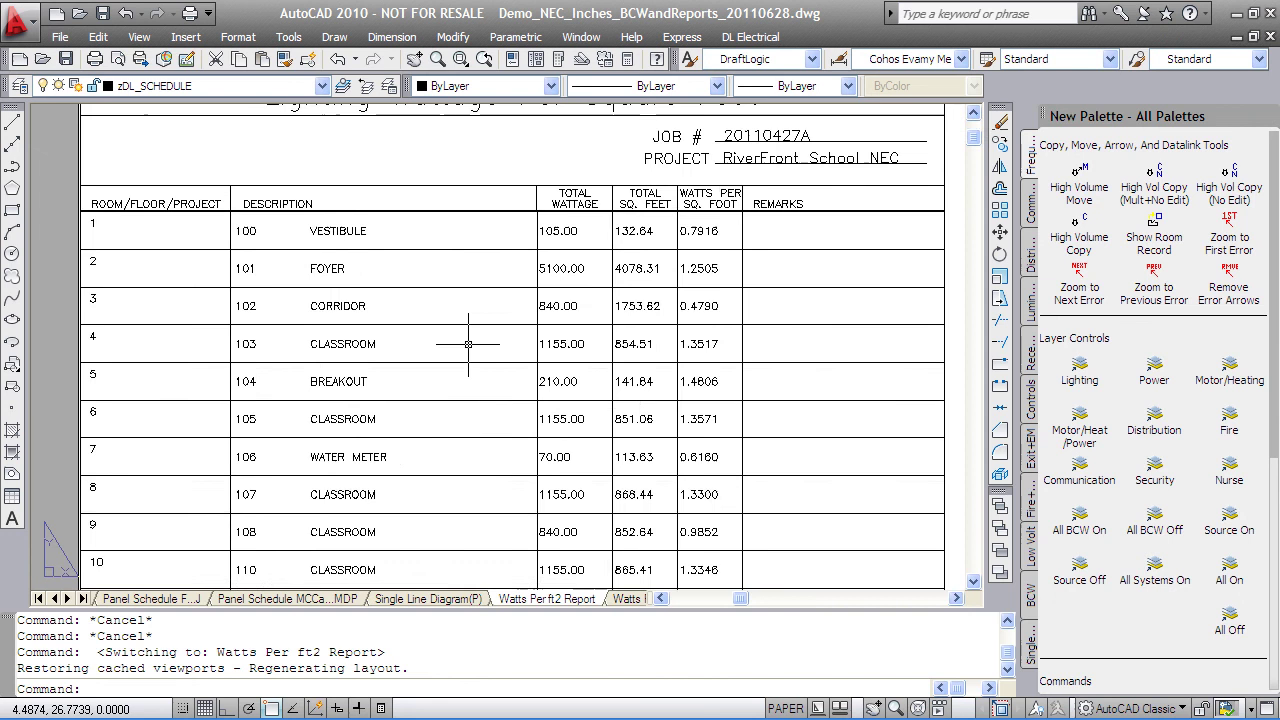
left_click(622, 600)
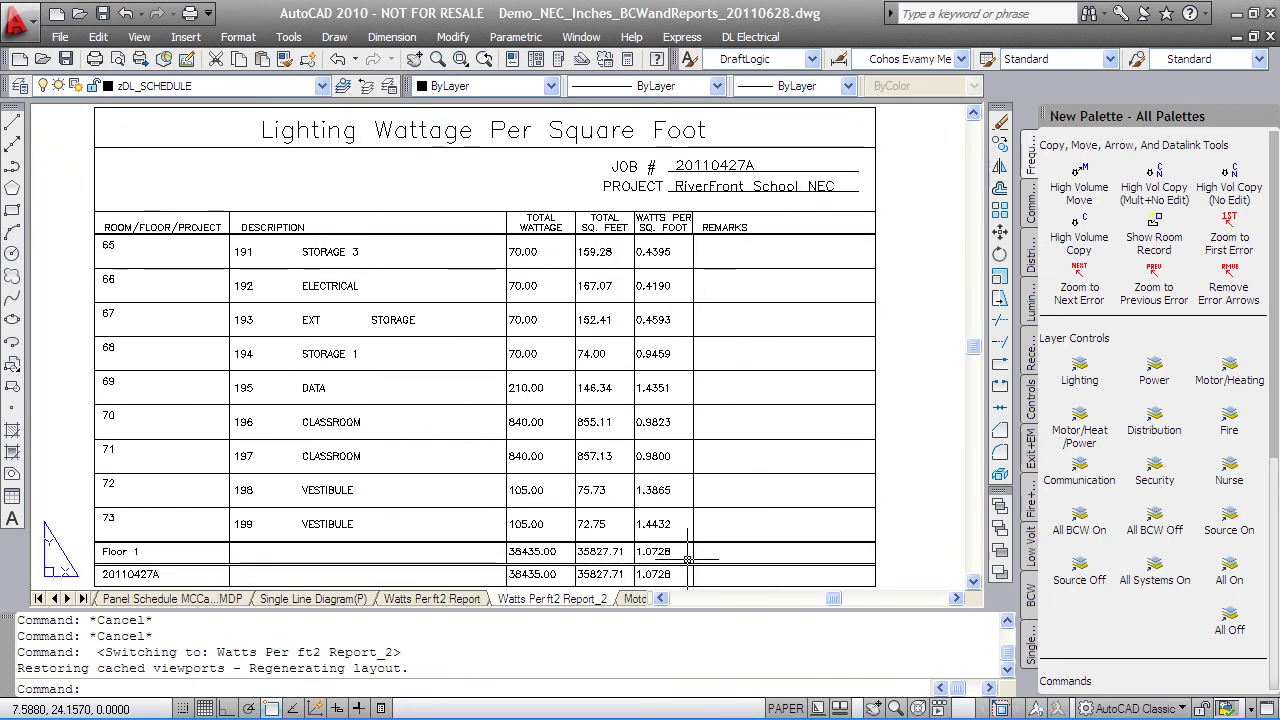
In the Motor Schedule, review the FEEDER, DISCONNECT, STARTER, CONTROLS, CONTACTS and REMARKS columns
left_click(636, 599)
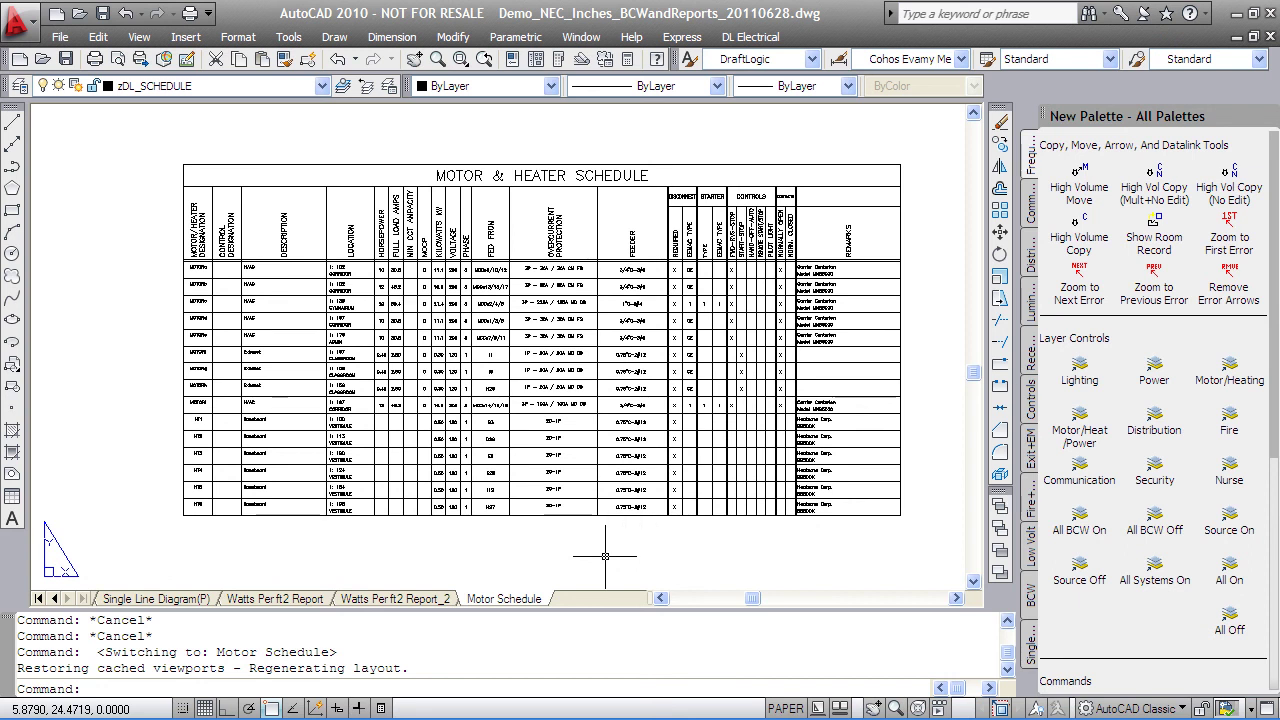
scroll(210, 208, "up", 2)
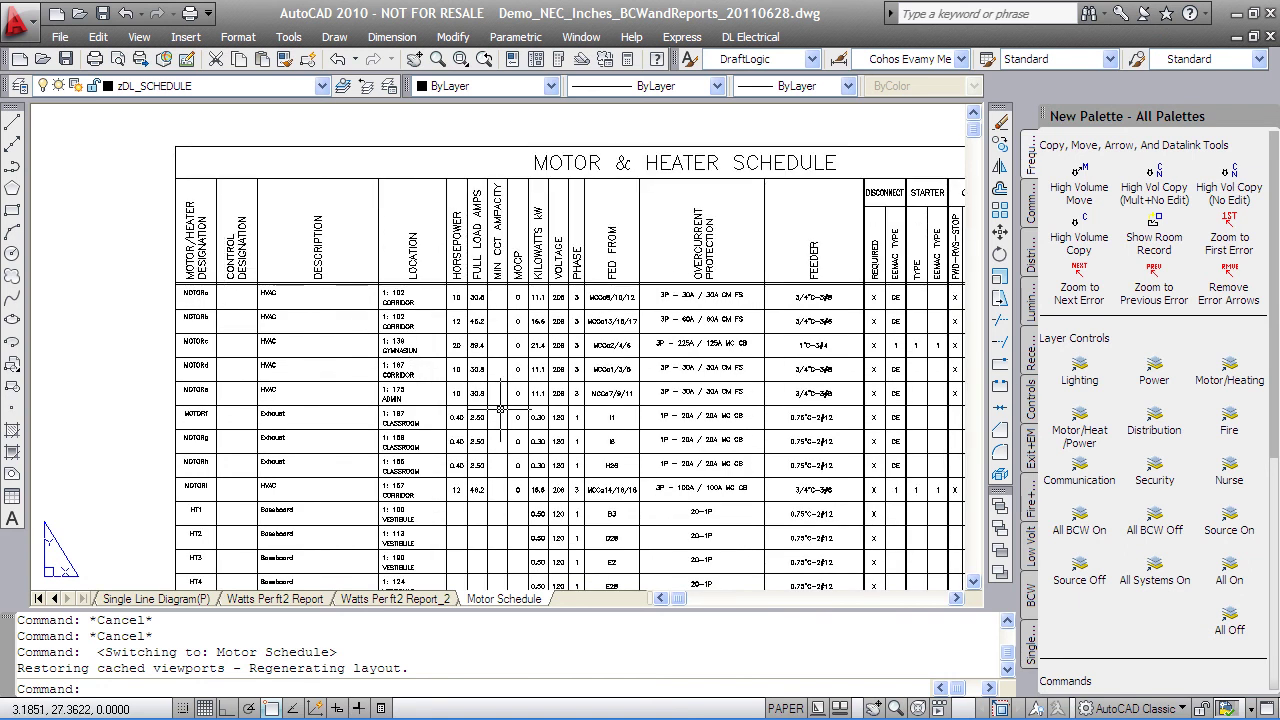
middle_click_drag(500, 409, 406, 373)
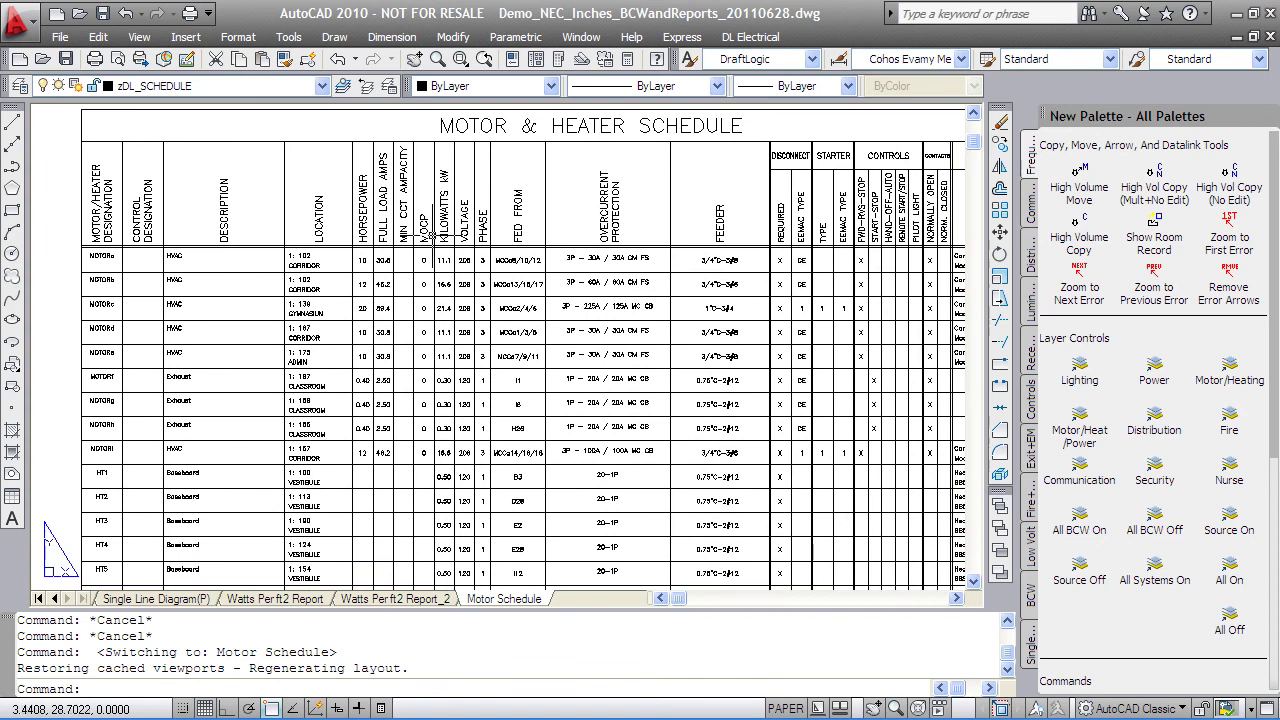
scroll(432, 237, "up", 2)
middle_click_drag(885, 525, 256, 515)
middle_click_drag(685, 545, 403, 491)
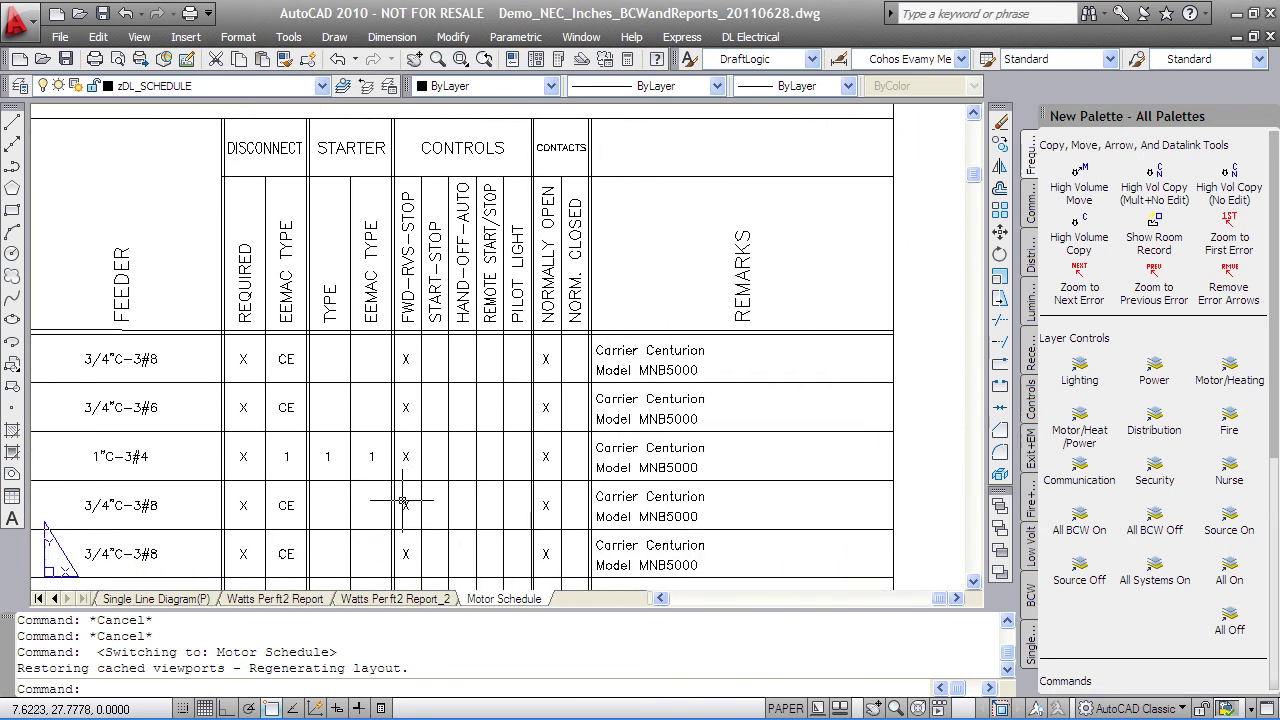
Review the Heatwave Corp. heater rows at the bottom, then fit the whole schedule in view
middle_click_drag(778, 572, 688, 200)
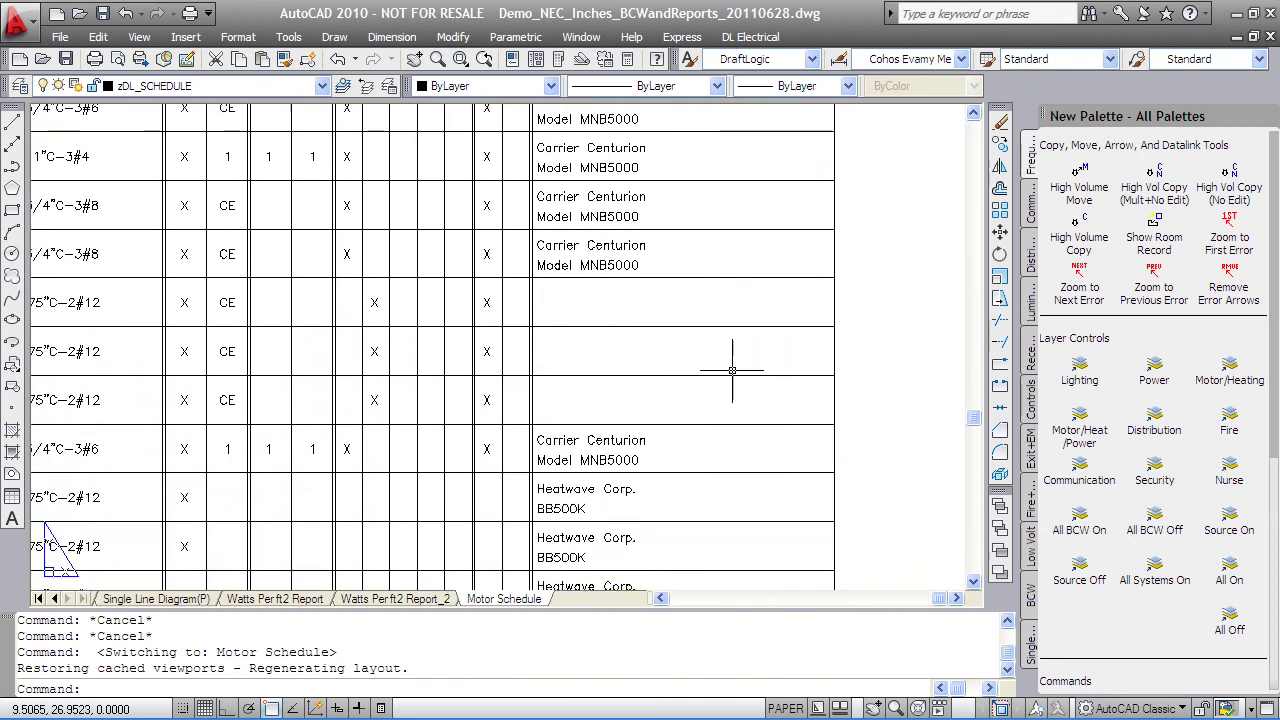
middle_click_drag(737, 551, 706, 371)
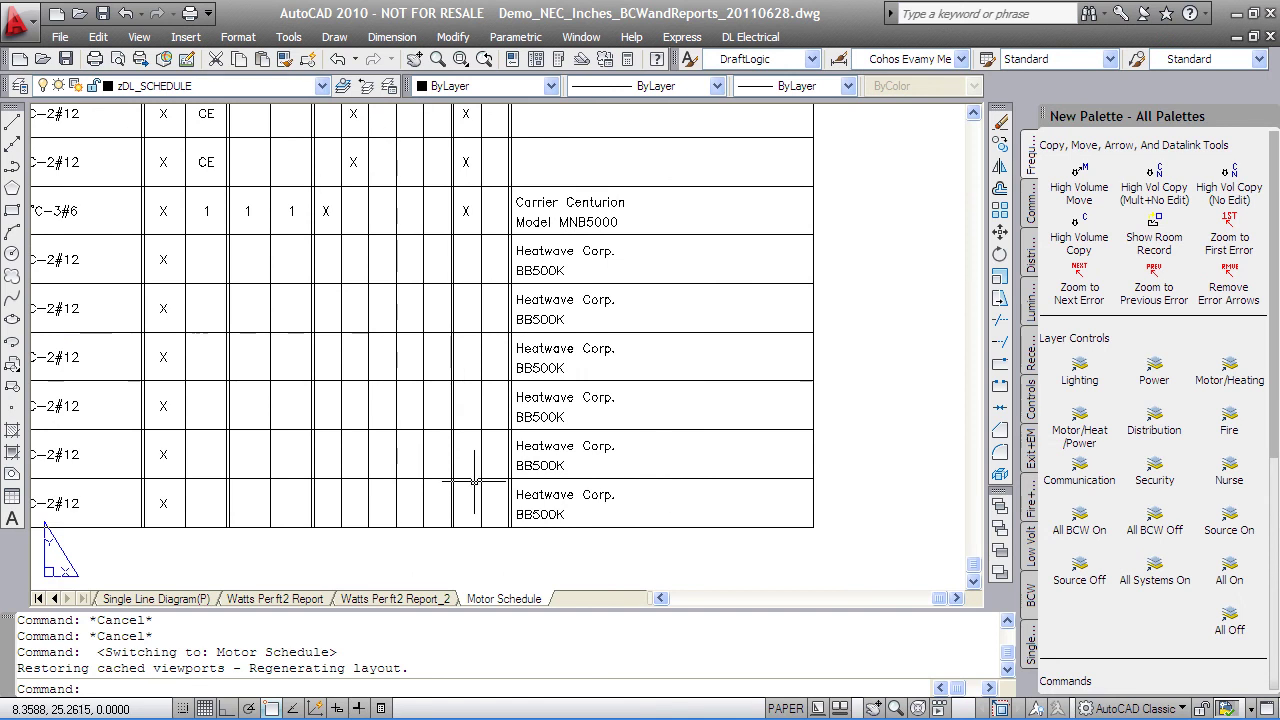
scroll(441, 470, "down", 2)
scroll(441, 470, "down", 2)
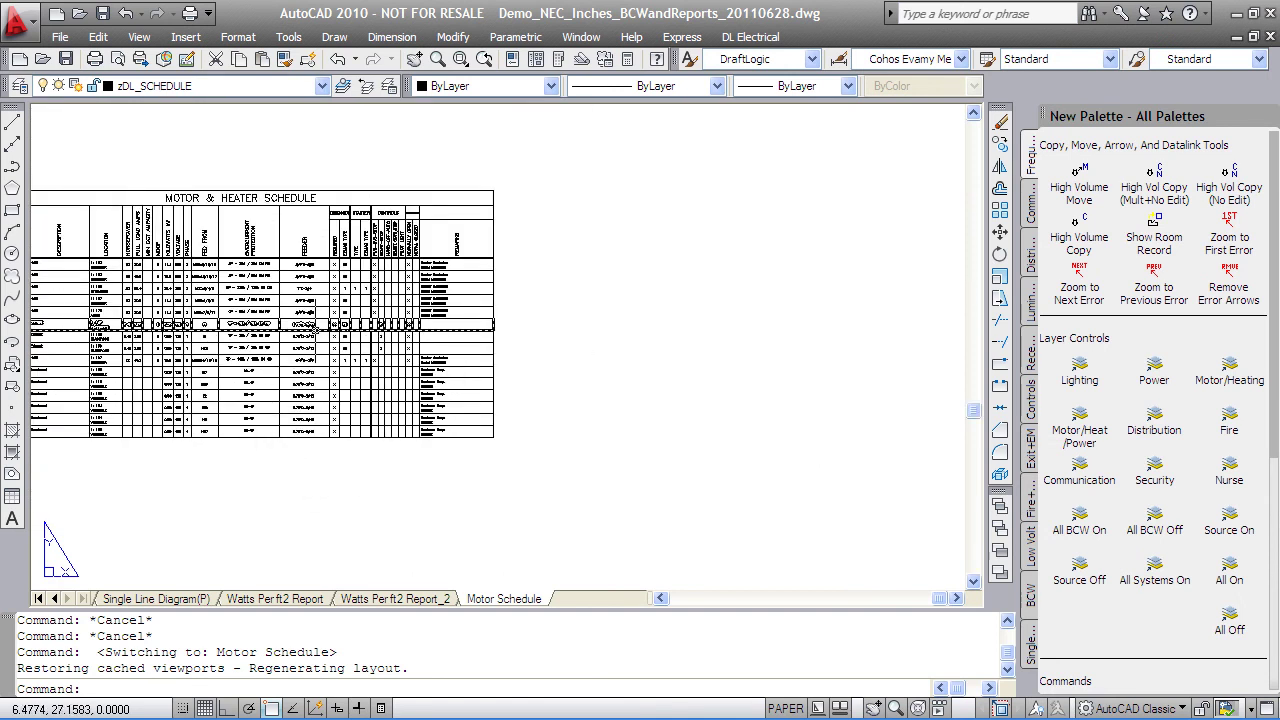
middle_click(873, 330)
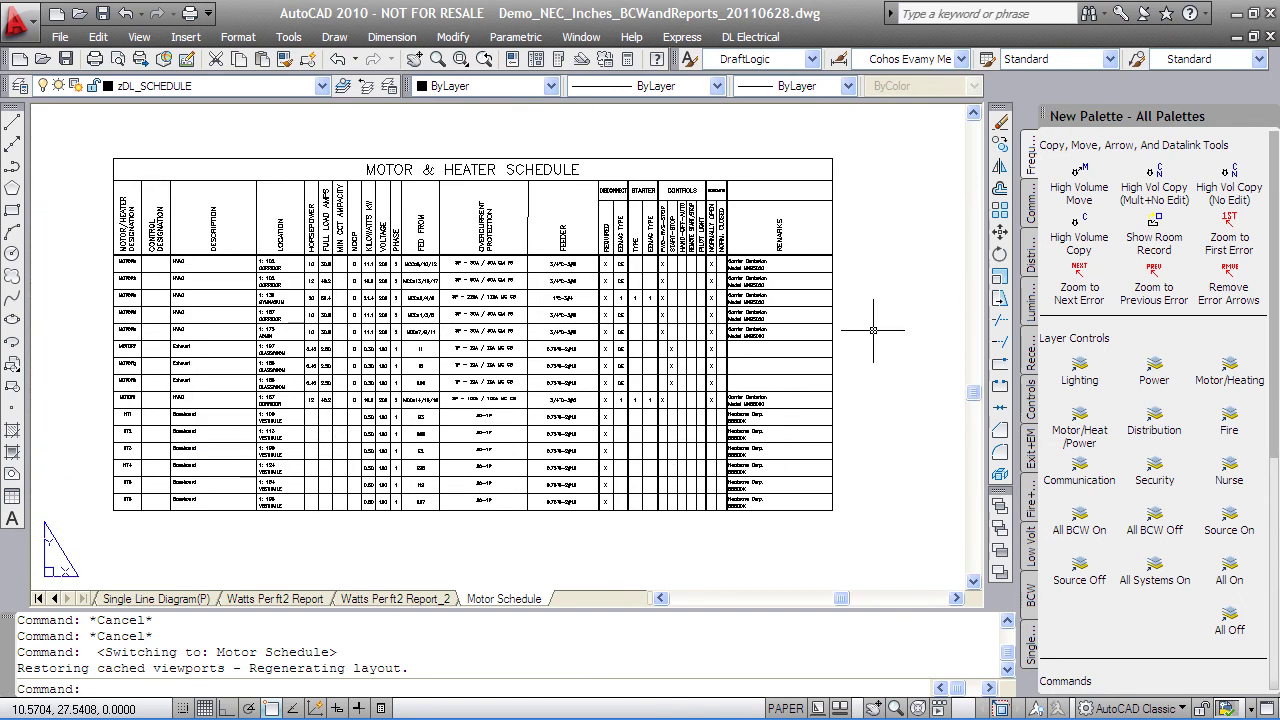